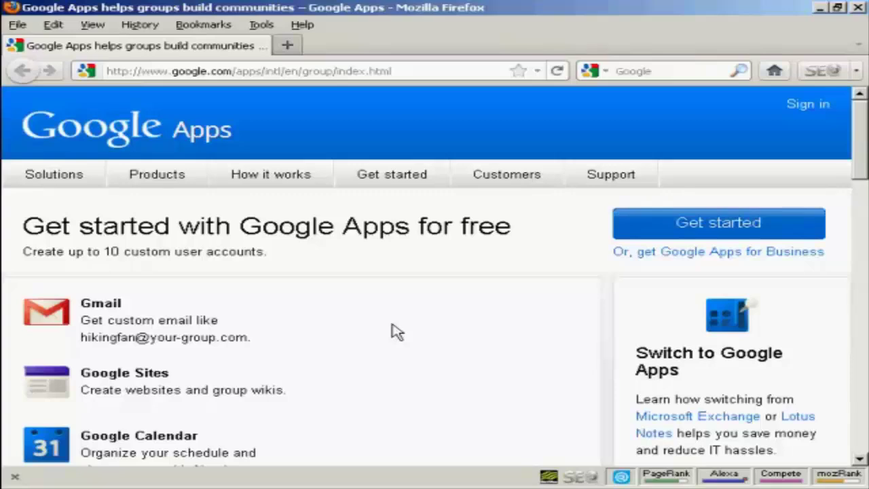
- Start the free Google Apps sign-up and submit the organization's existing .info domain name
{"action": "left_click", "coordinate": [735, 230]}
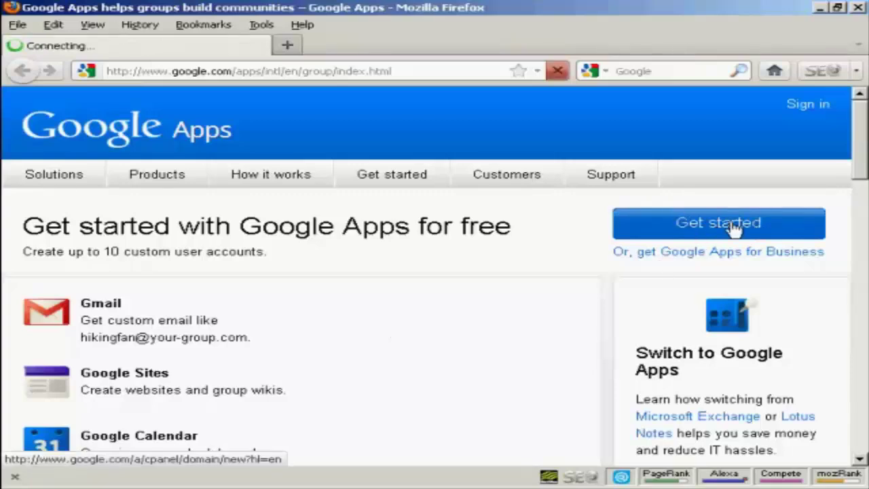
{"action": "scroll", "coordinate": [864, 166], "scroll_direction": "down", "scroll_amount": 1}
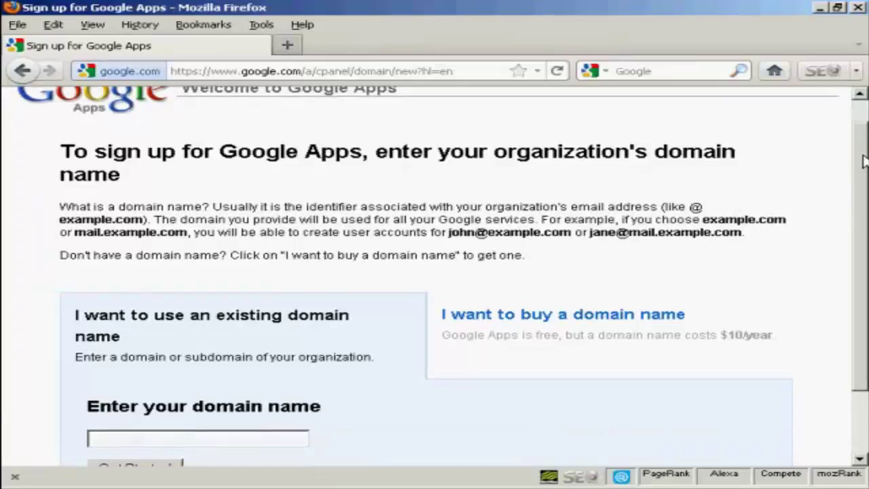
{"action": "left_click_drag", "start_coordinate": [864, 170], "coordinate": [864, 223]}
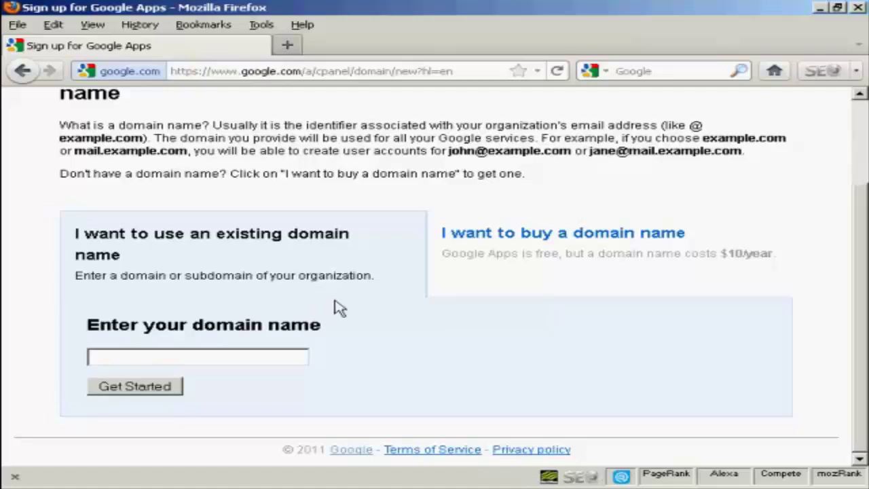
{"action": "left_click", "coordinate": [130, 353]}
{"action": "type", "text": "samowen.info"}
{"action": "left_click", "coordinate": [135, 393]}
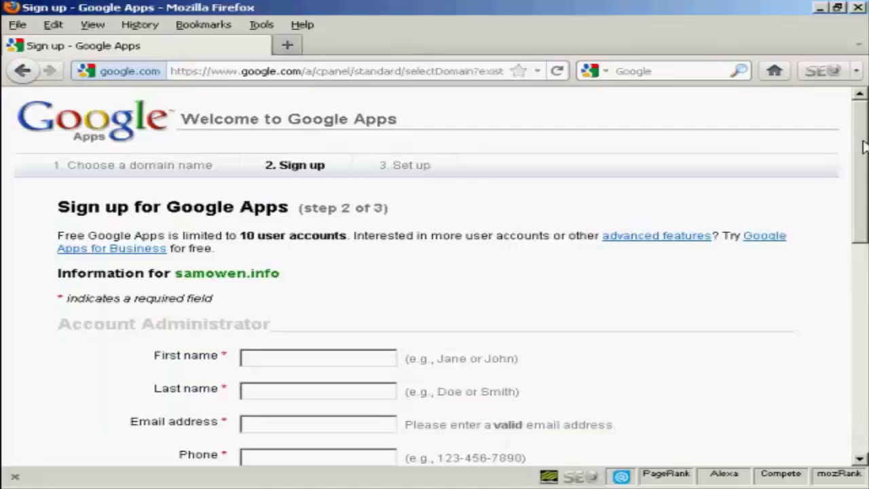
- Fill in the administrator's first name, last name, email and phone, set the country to United Kingdom, and accept the DNS records notice
{"action": "left_click_drag", "start_coordinate": [863, 147], "coordinate": [862, 221]}
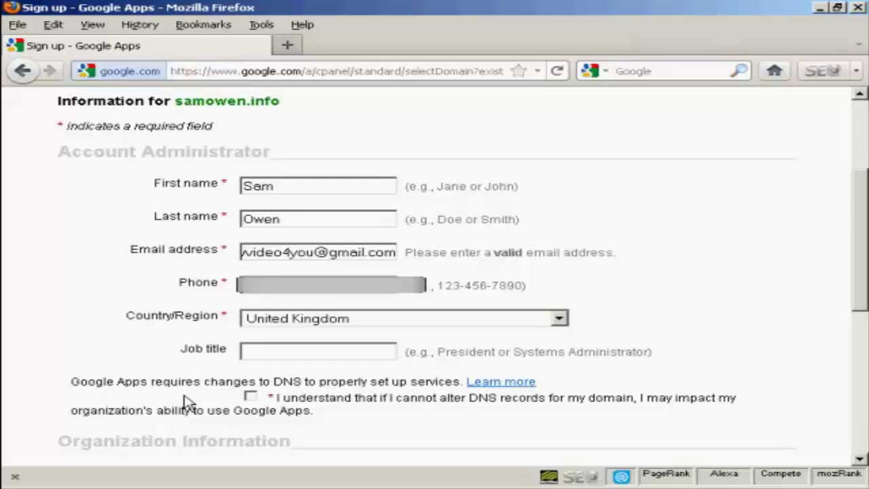
{"action": "left_click", "coordinate": [250, 397]}
{"action": "scroll", "coordinate": [865, 266], "scroll_direction": "down", "scroll_amount": 10}
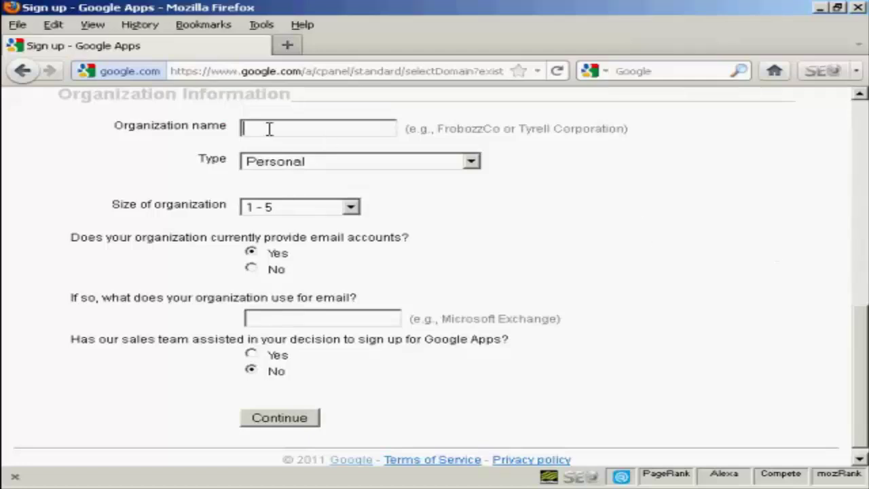
- Enter the owner's full name as the organization name and submit the sign-up form
{"action": "left_click", "coordinate": [243, 129]}
{"action": "type", "text": "Sam Owen"}
{"action": "left_click", "coordinate": [290, 424]}
{"action": "left_click", "coordinate": [288, 426]}
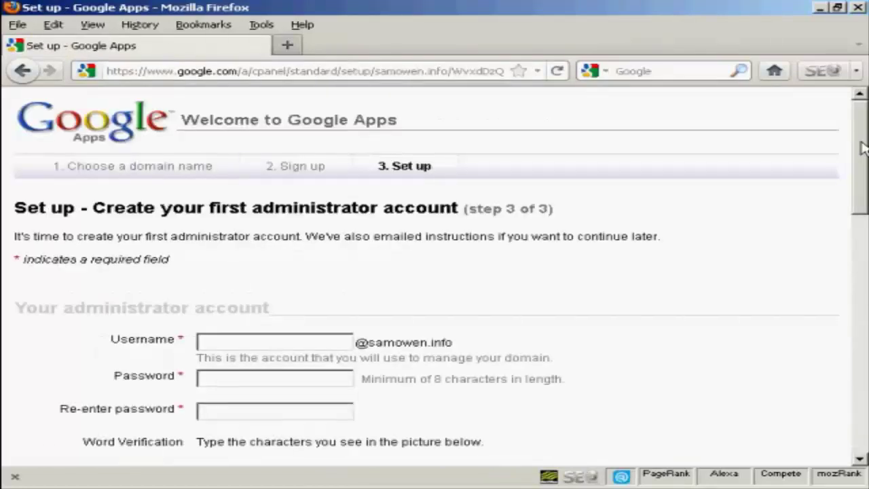
- Enter the administrator account's username, its password twice, and the word verification characters
{"action": "left_click_drag", "start_coordinate": [861, 148], "coordinate": [861, 190]}
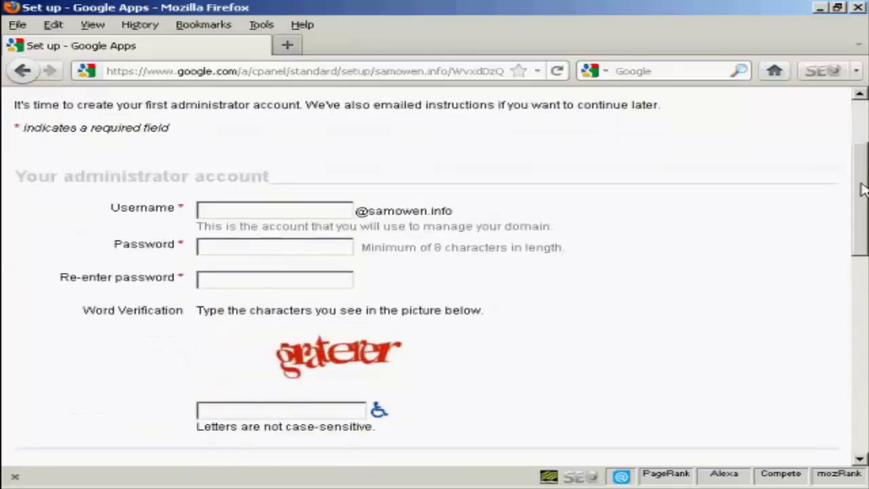
{"action": "left_click", "coordinate": [233, 209]}
{"action": "type", "text": "s"}
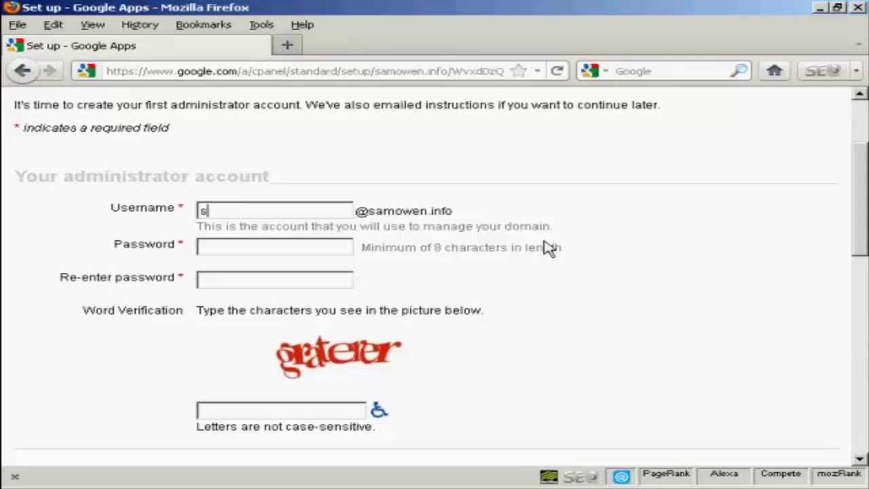
{"action": "type", "text": "am"}
{"action": "left_click", "coordinate": [210, 247]}
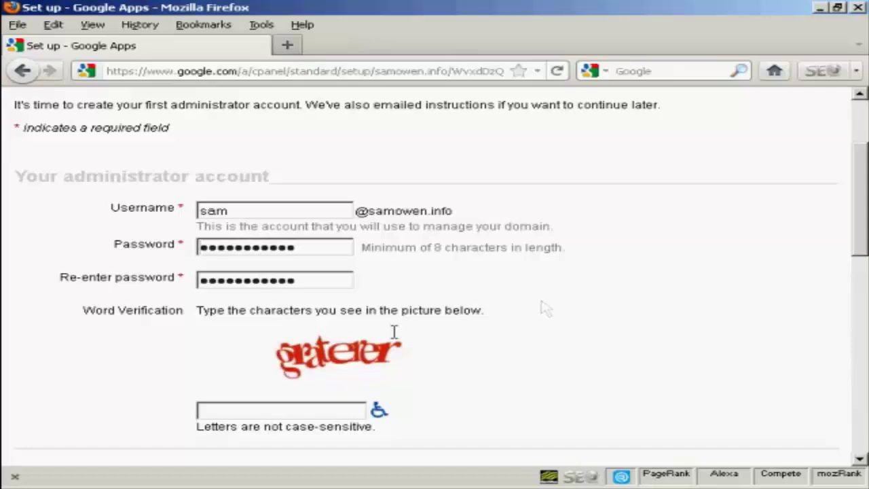
{"action": "left_click", "coordinate": [246, 410]}
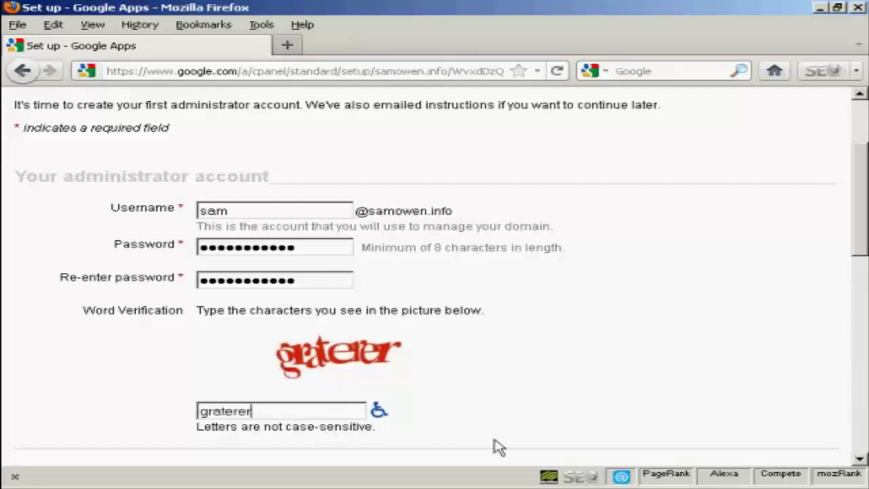
- Accept the Google Apps terms and conditions, leaving automatic enabling of free new services on, and continue with the setup
{"action": "scroll", "coordinate": [866, 244], "scroll_direction": "down", "scroll_amount": 3}
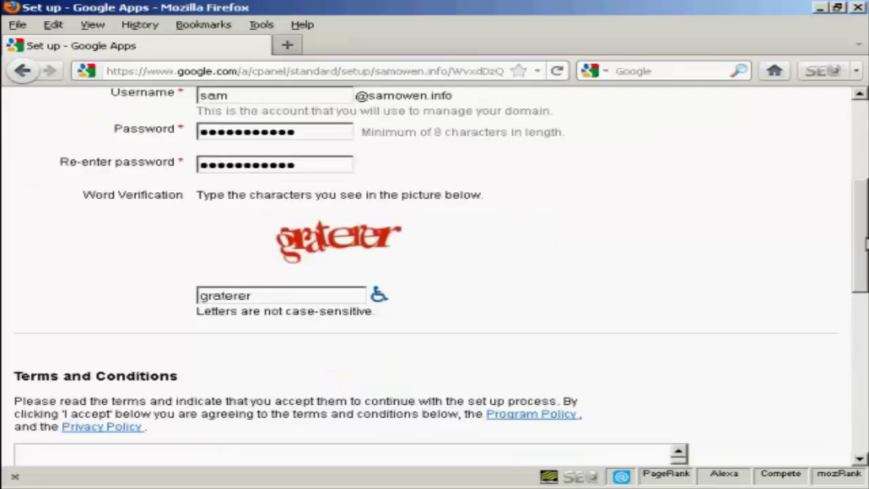
{"action": "left_click_drag", "start_coordinate": [865, 243], "coordinate": [866, 298]}
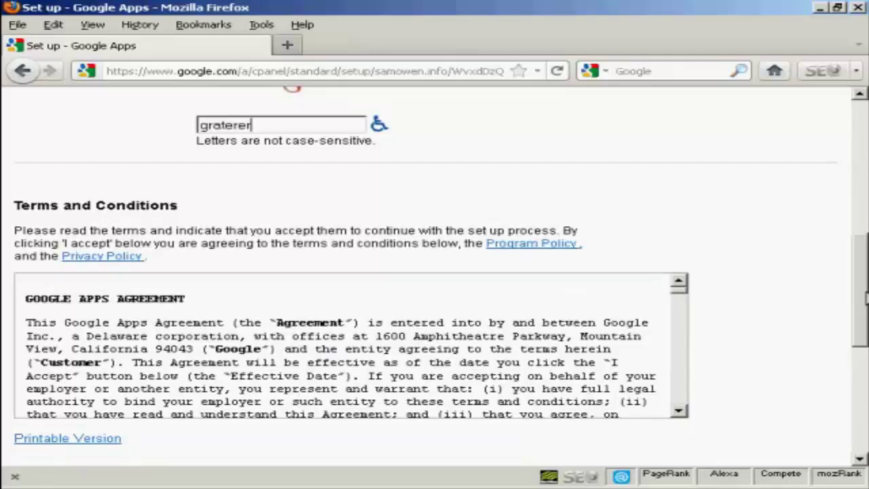
{"action": "left_click_drag", "start_coordinate": [866, 298], "coordinate": [857, 426]}
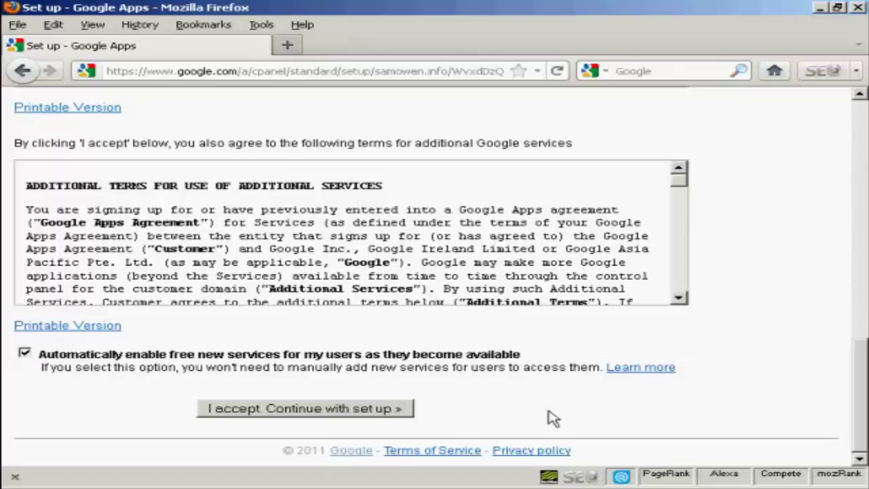
{"action": "left_click", "coordinate": [328, 412]}
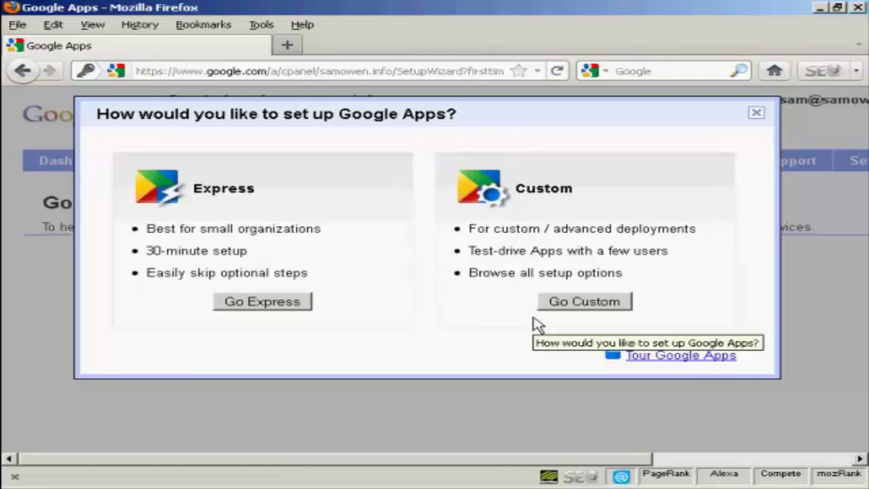
- Choose the Custom setup and advance the wizard through Welcome to the domain ownership verification instructions
{"action": "left_click", "coordinate": [584, 302]}
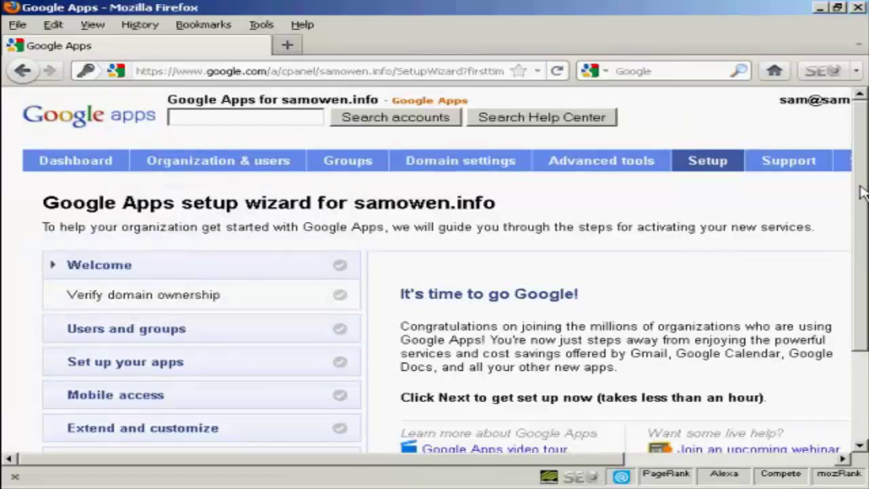
{"action": "left_click_drag", "start_coordinate": [859, 194], "coordinate": [859, 252]}
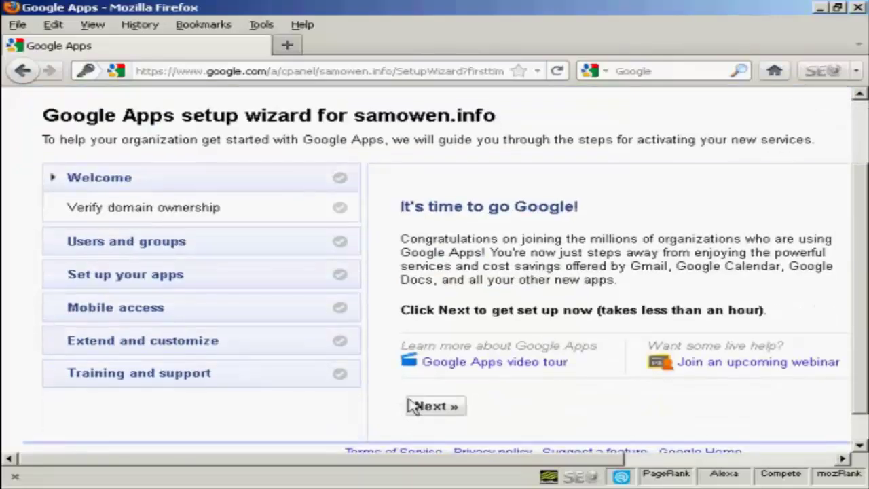
{"action": "left_click", "coordinate": [420, 406]}
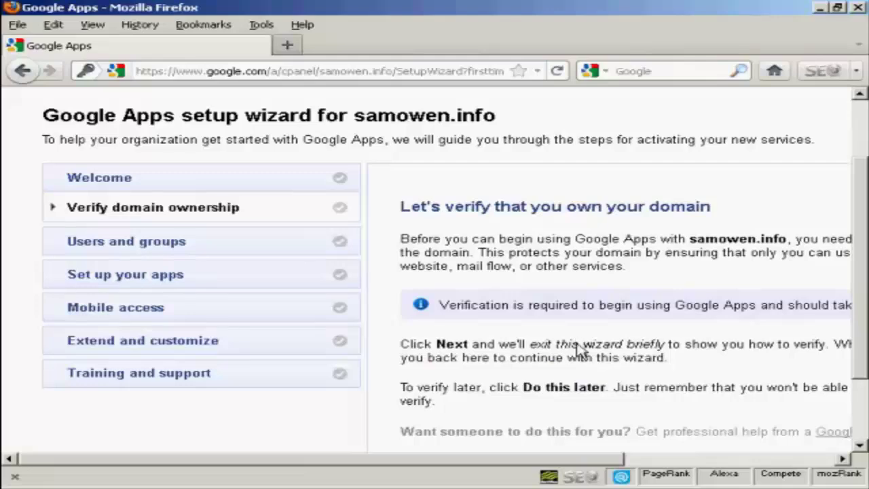
{"action": "left_click_drag", "start_coordinate": [569, 461], "coordinate": [766, 460]}
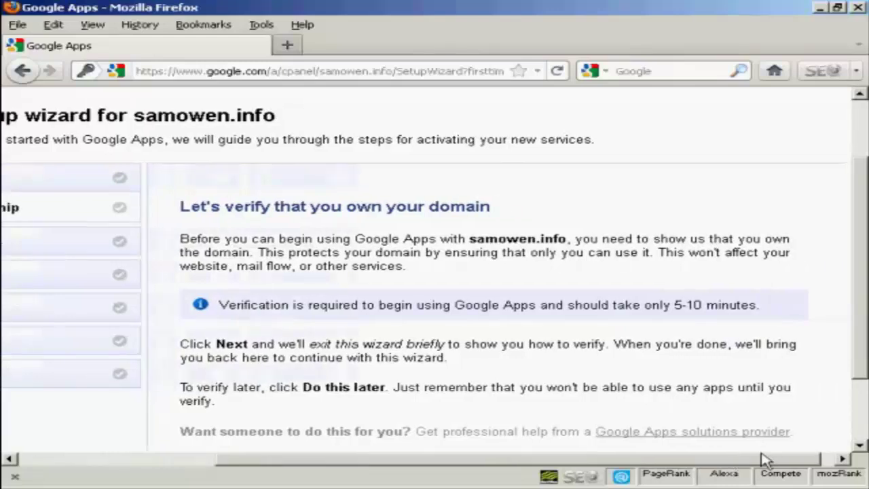
{"action": "scroll", "coordinate": [861, 305], "scroll_direction": "down", "scroll_amount": 2}
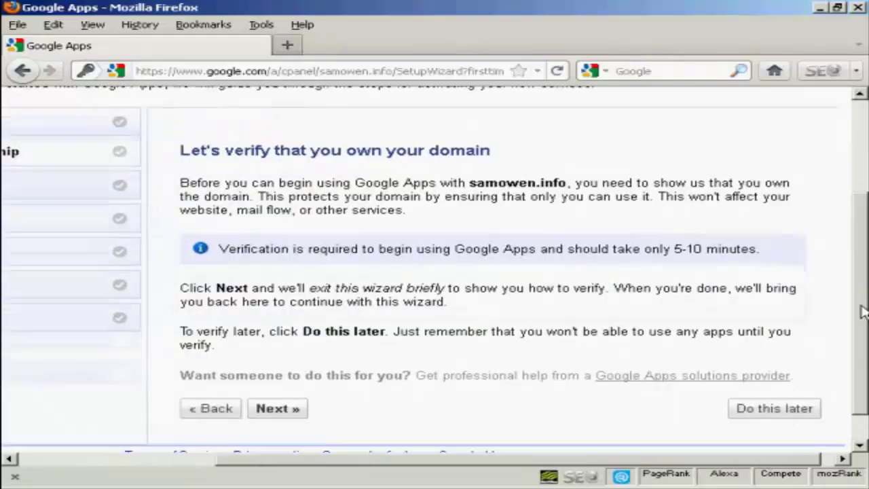
{"action": "left_click", "coordinate": [278, 409]}
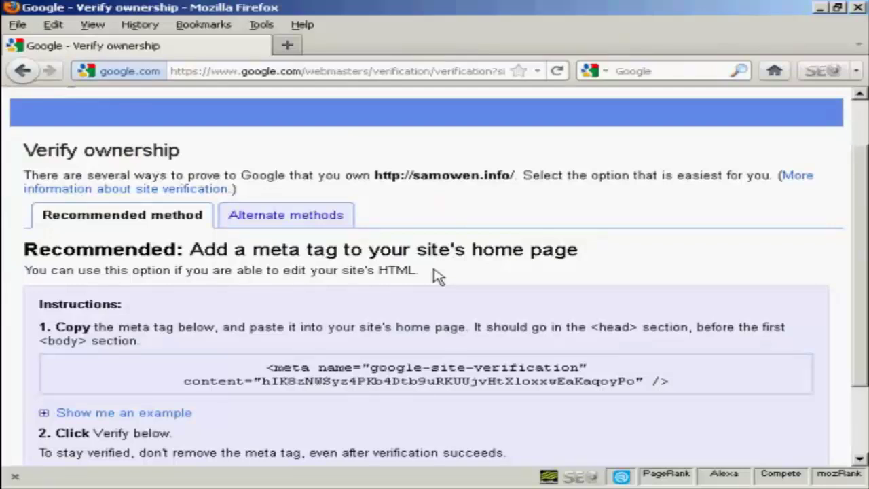
- Copy the google-site-verification meta tag and open the HTML source of index.html in Nvu
{"action": "left_click_drag", "start_coordinate": [266, 367], "coordinate": [687, 386]}
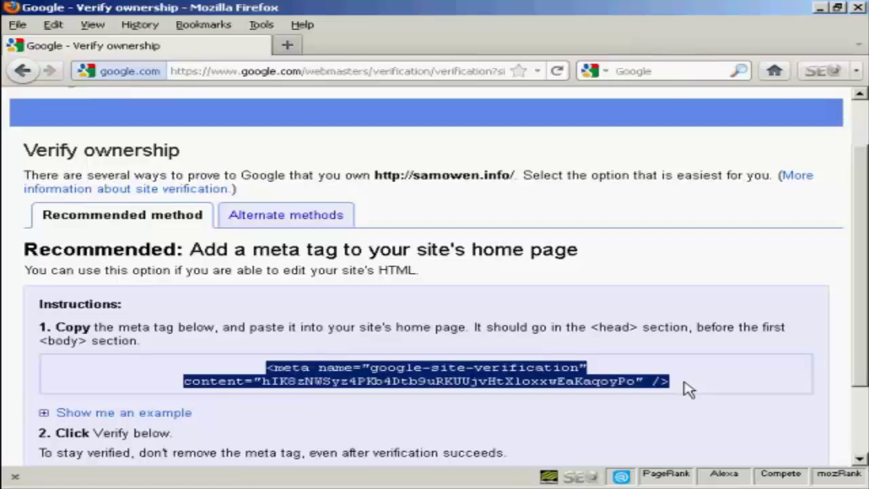
{"action": "right_click", "coordinate": [464, 376]}
{"action": "left_click", "coordinate": [506, 390]}
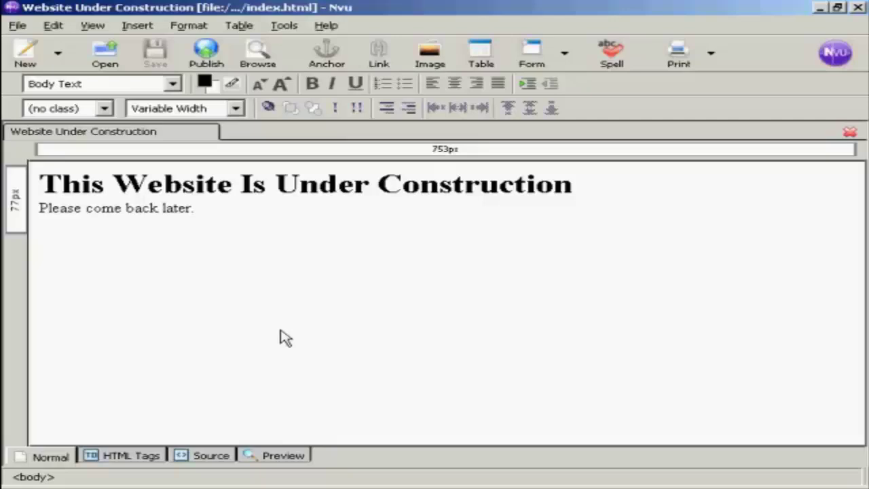
{"action": "left_click", "coordinate": [73, 224]}
{"action": "left_click", "coordinate": [223, 457]}
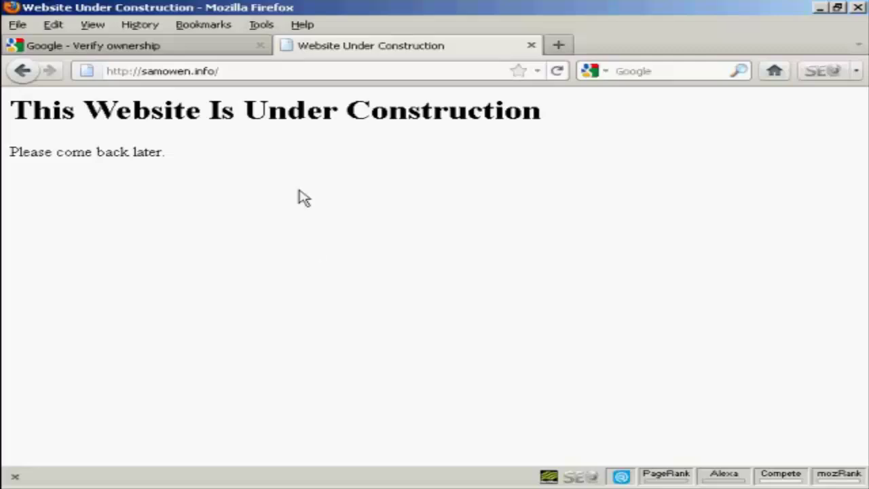
- Return to the Verify ownership page in Firefox, verify the domain with the meta tag method, and continue to the setup wizard
{"action": "left_click", "coordinate": [144, 48]}
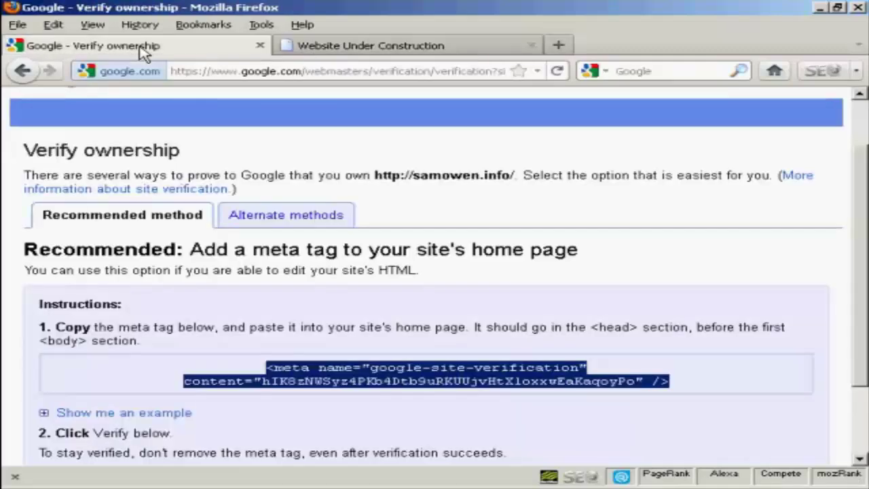
{"action": "scroll", "coordinate": [434, 272], "scroll_direction": "down", "scroll_amount": 3}
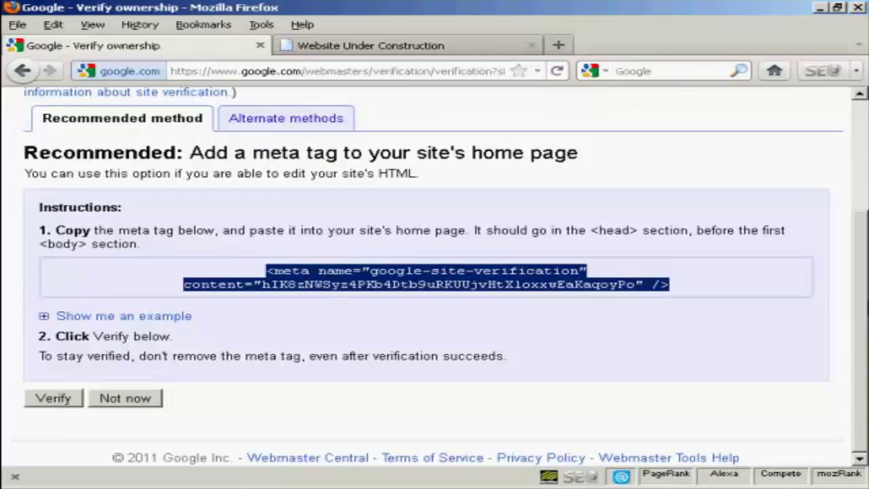
{"action": "left_click", "coordinate": [53, 399]}
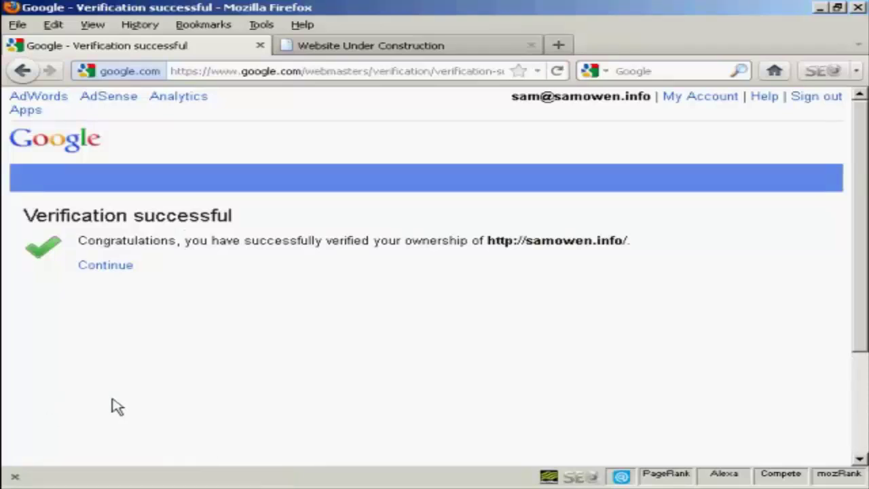
{"action": "left_click", "coordinate": [106, 266]}
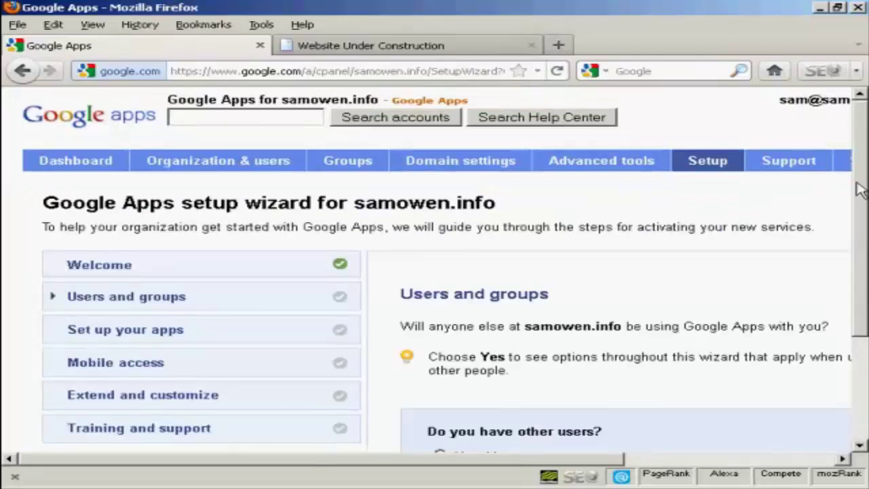
- Answer the other-users question with "No, it's just me (skip options for multiple users)" and continue to the app selection
{"action": "left_click_drag", "start_coordinate": [860, 190], "coordinate": [862, 290]}
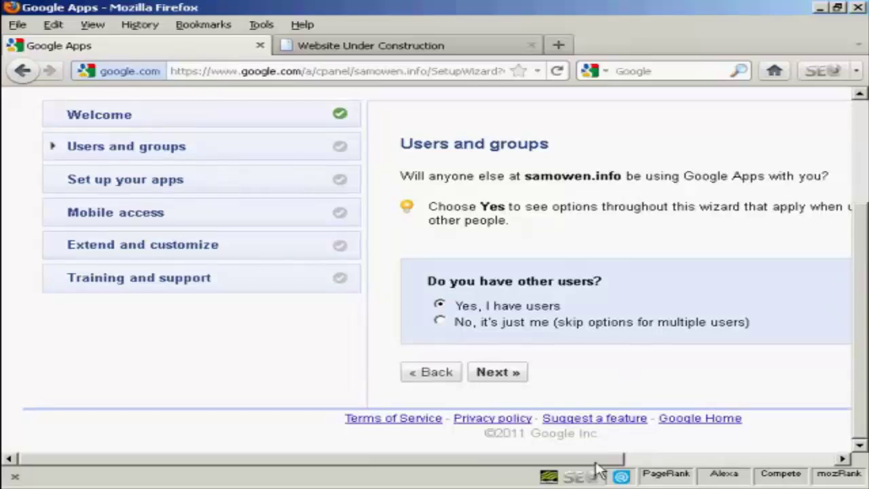
{"action": "left_click_drag", "start_coordinate": [607, 462], "coordinate": [791, 475]}
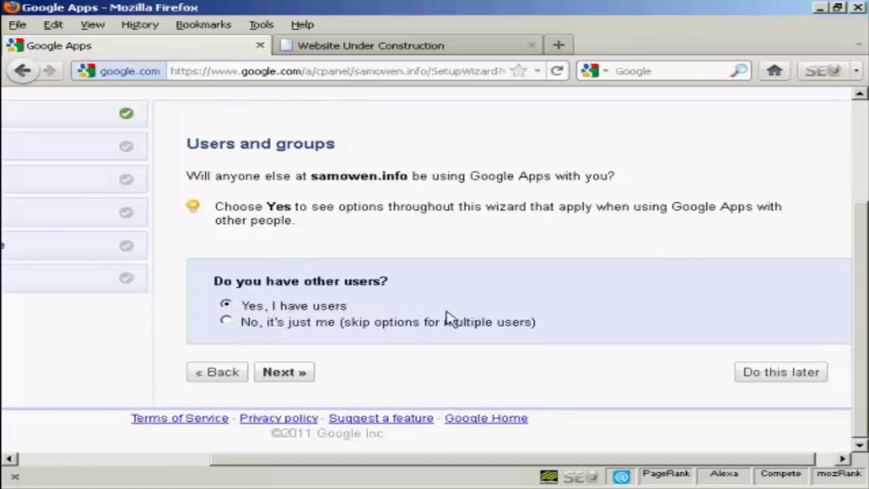
{"action": "left_click", "coordinate": [227, 323]}
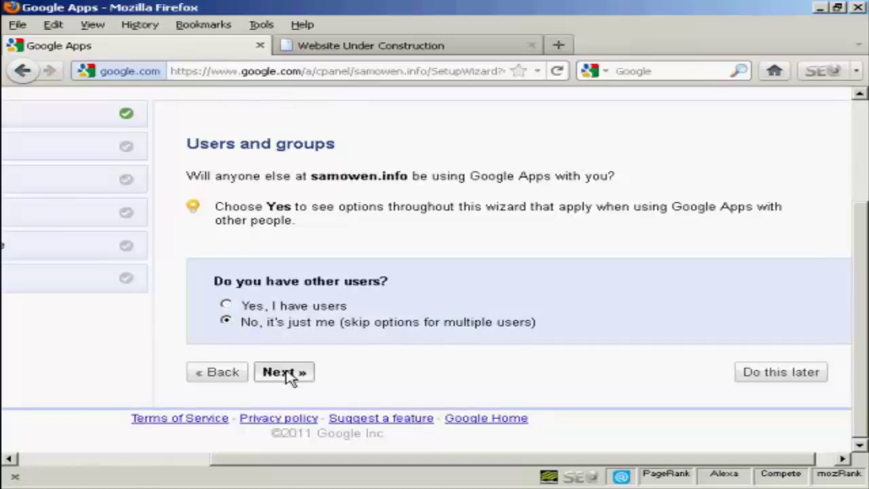
{"action": "left_click", "coordinate": [285, 373]}
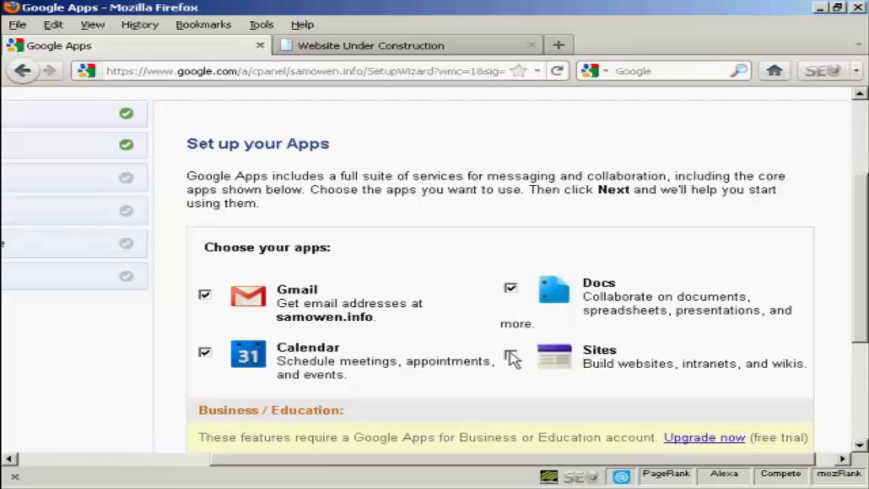
- Add Sites to the chosen apps alongside Gmail, Calendar and Docs, and continue to the Gmail setup
{"action": "scroll", "coordinate": [865, 285], "scroll_direction": "down", "scroll_amount": 3}
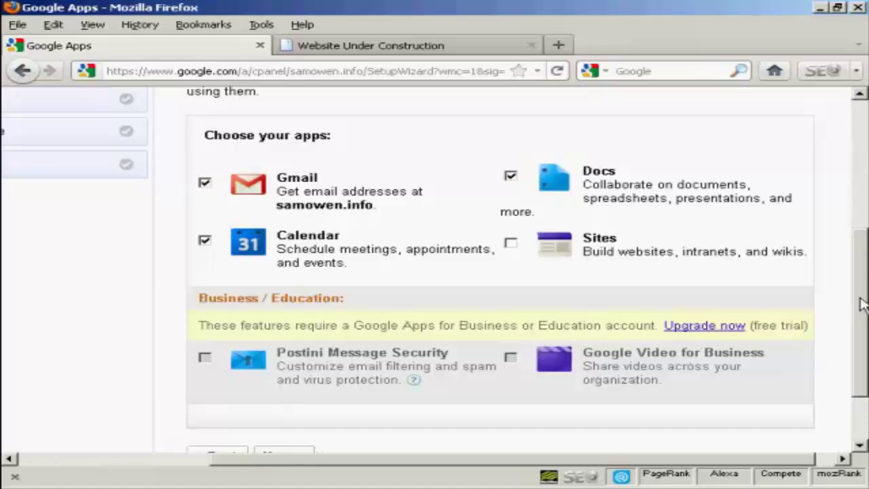
{"action": "left_click", "coordinate": [511, 243]}
{"action": "left_click_drag", "start_coordinate": [861, 271], "coordinate": [861, 313]}
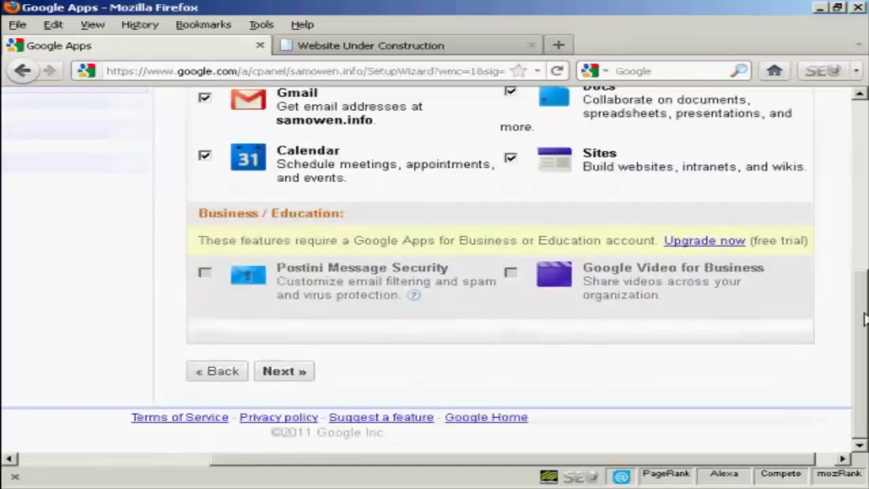
{"action": "left_click", "coordinate": [293, 373]}
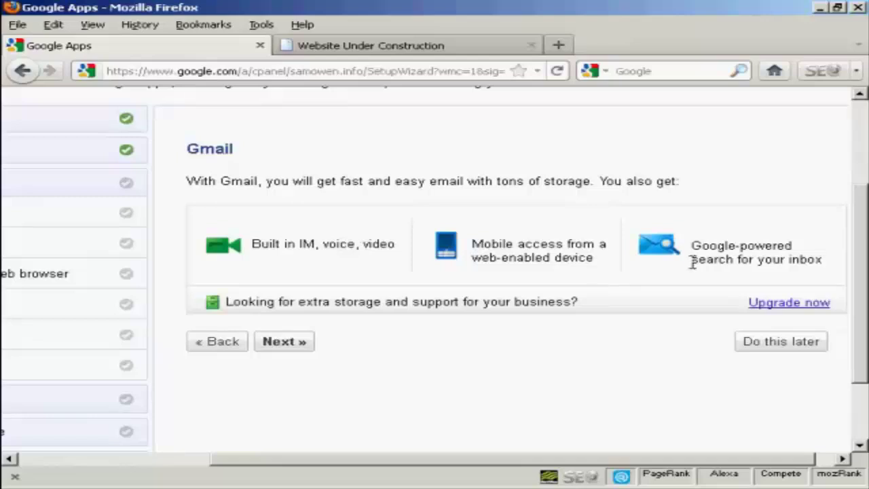
- Continue past the Gmail introduction, add Access contacts and Help prevent spoofing to the setup options, and proceed to the mailflow page
{"action": "left_click", "coordinate": [286, 342]}
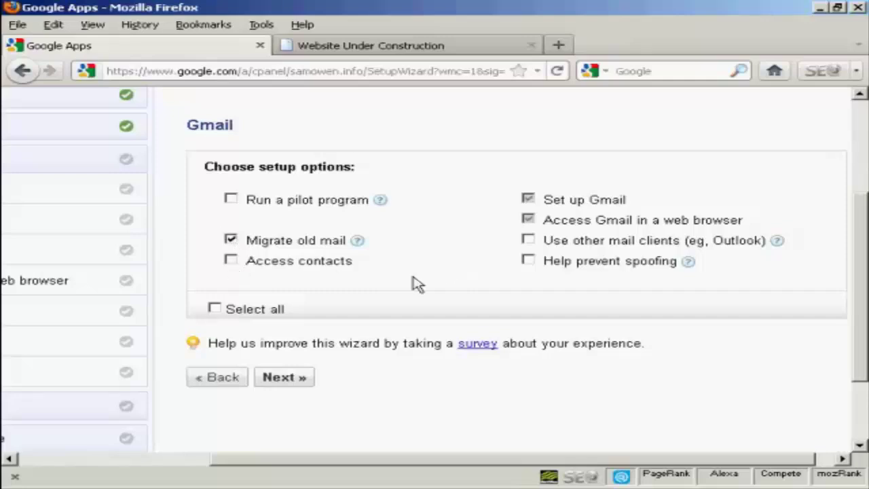
{"action": "left_click", "coordinate": [232, 262]}
{"action": "left_click", "coordinate": [531, 263]}
{"action": "left_click", "coordinate": [291, 382]}
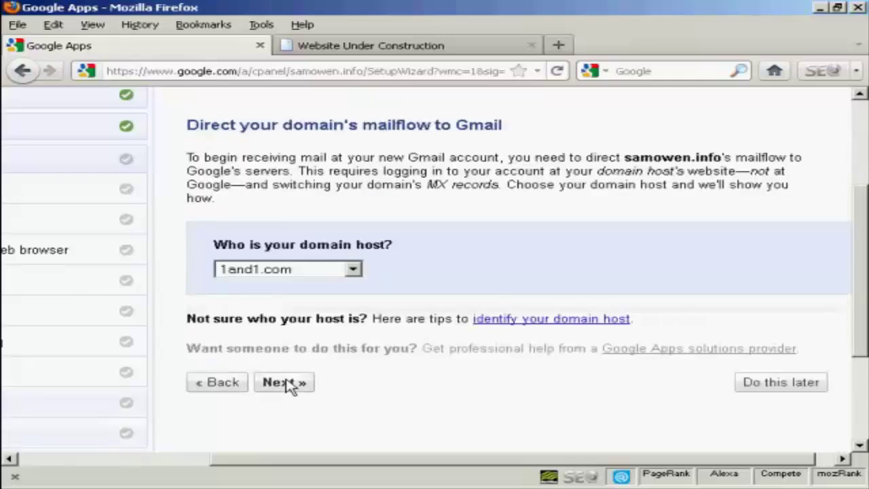
- Choose GoDaddy as the domain host and open GoDaddy's configuration tool for the Google Apps MX records
{"action": "left_click", "coordinate": [354, 270]}
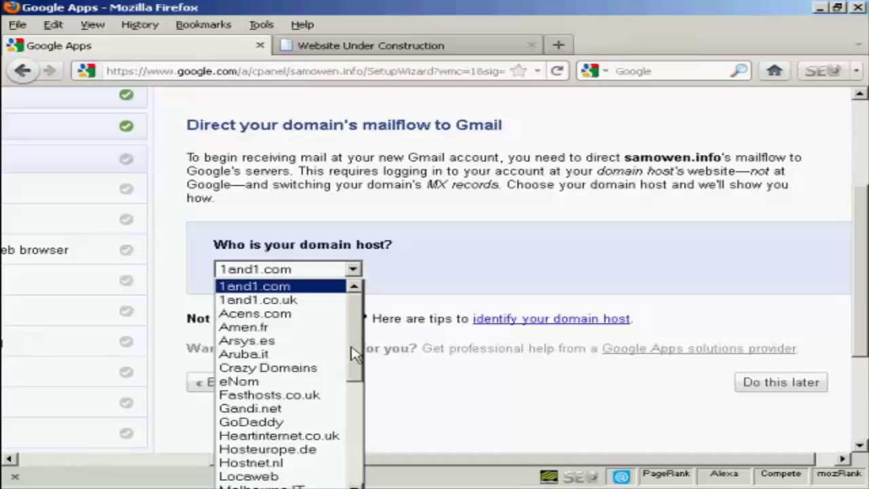
{"action": "left_click", "coordinate": [281, 421]}
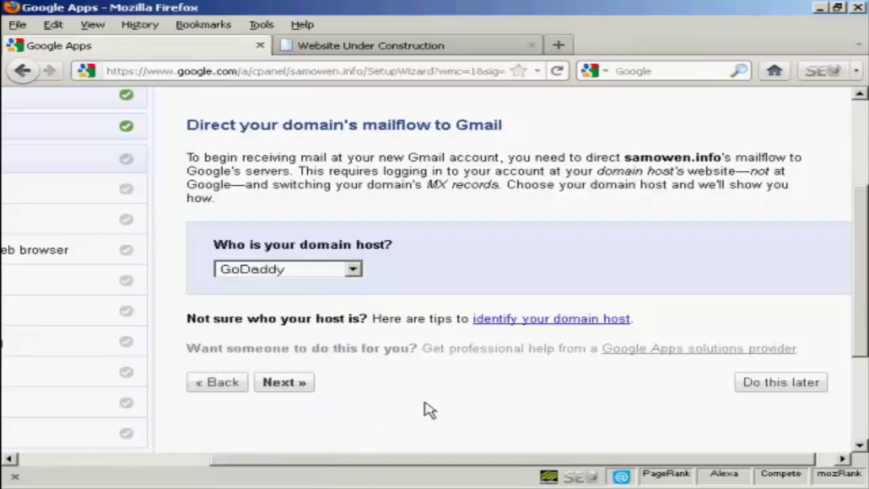
{"action": "left_click", "coordinate": [290, 387]}
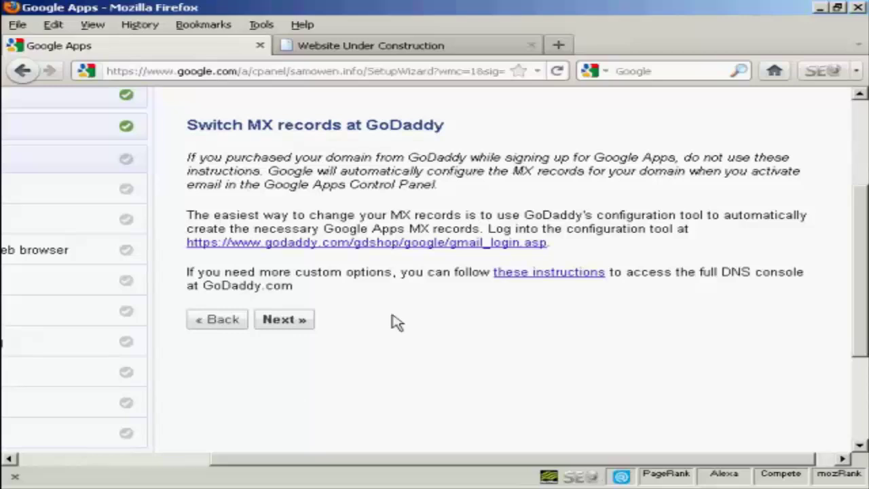
{"action": "left_click", "coordinate": [512, 243]}
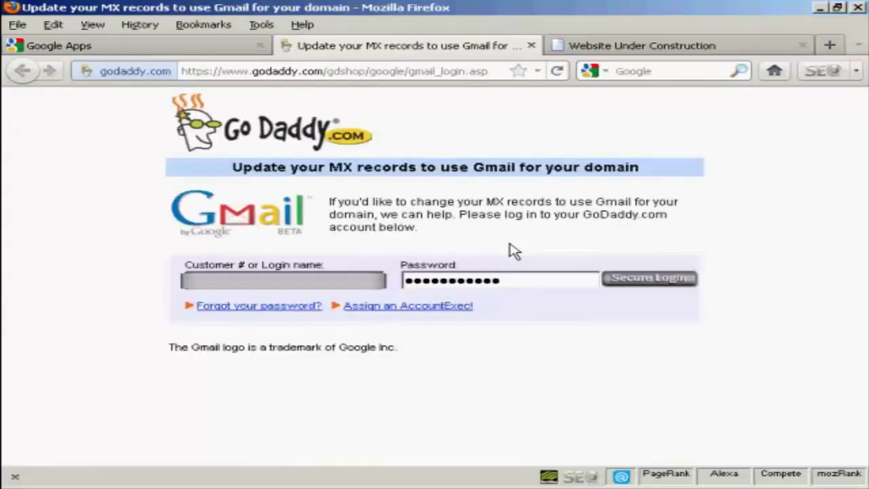
- Log in to GoDaddy with the saved credentials, update the MX records for the domain being set up, and close the tool
{"action": "left_click", "coordinate": [662, 279]}
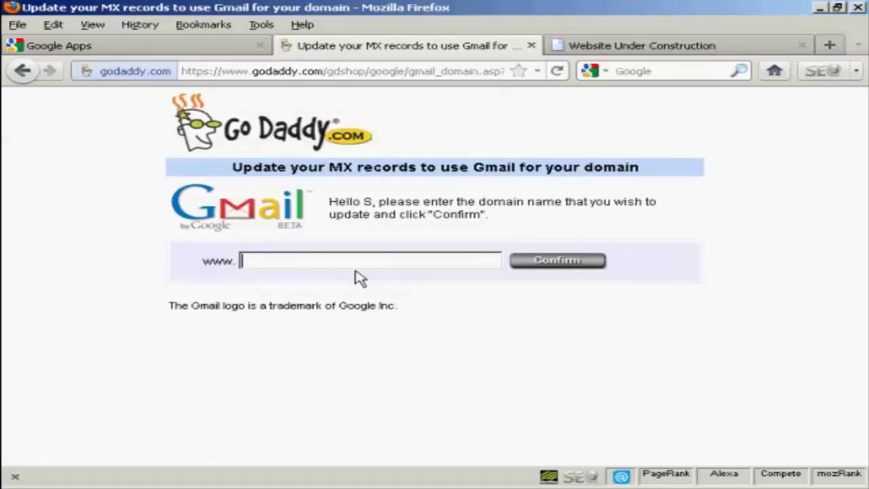
{"action": "type", "text": "s"}
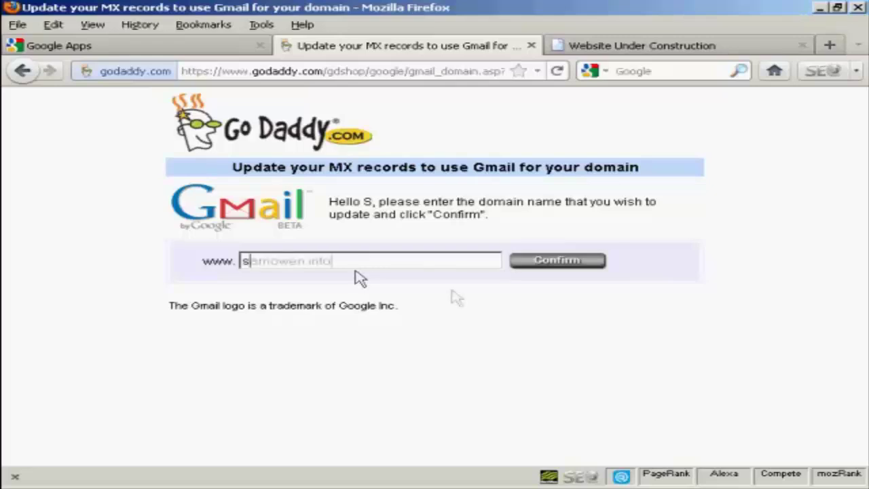
{"action": "left_click", "coordinate": [360, 277]}
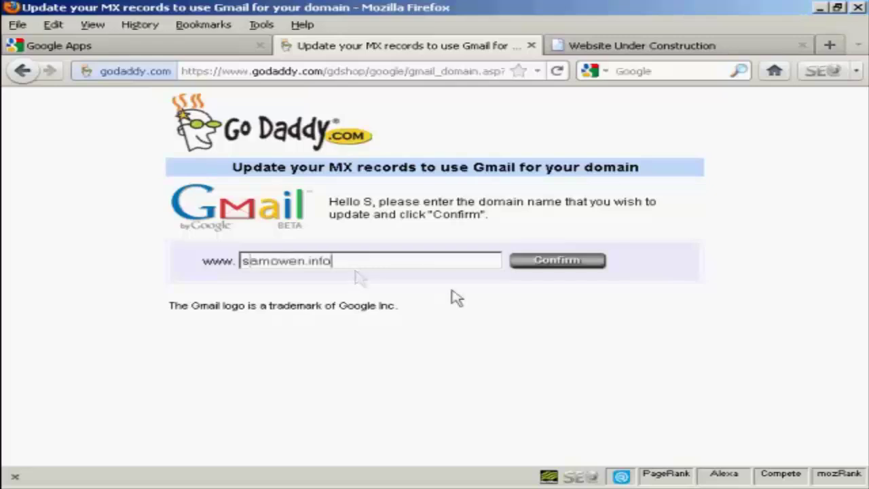
{"action": "left_click", "coordinate": [572, 263]}
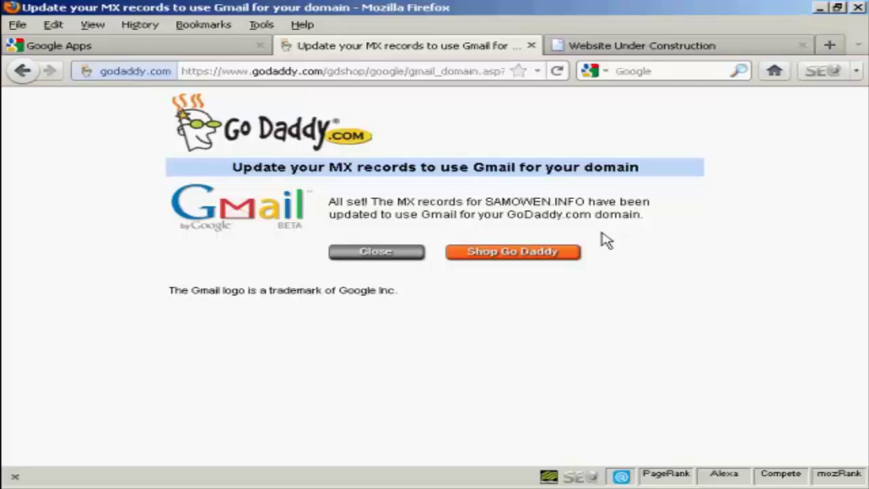
{"action": "left_click", "coordinate": [396, 256]}
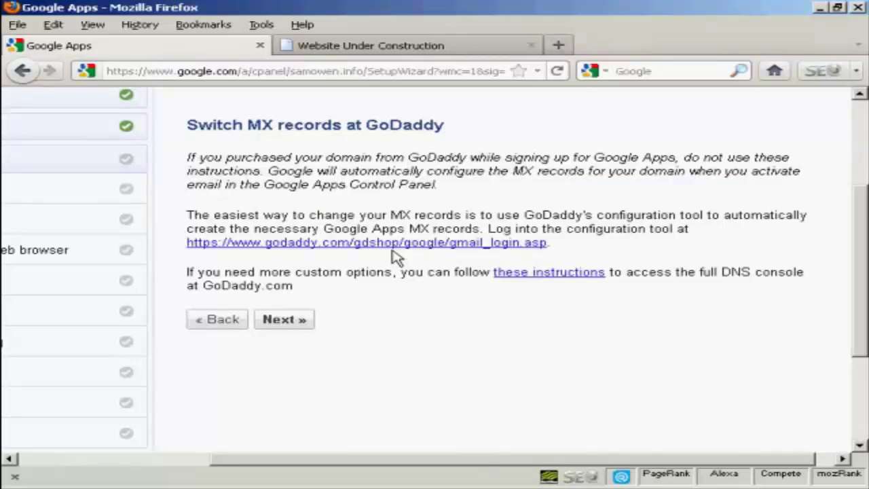
- Continue past the MX switch page, activate email from the Dashboard's service settings, and declare the MX record steps completed
{"action": "left_click", "coordinate": [283, 321]}
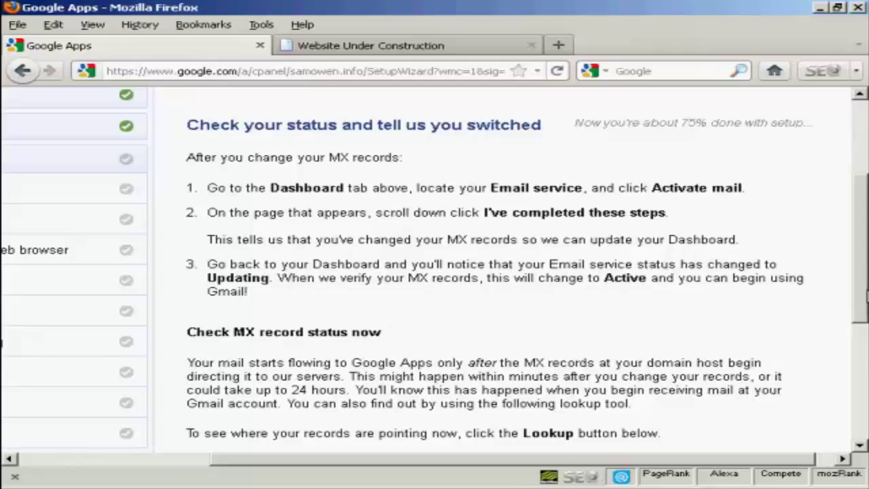
{"action": "scroll", "coordinate": [863, 250], "scroll_direction": "up", "scroll_amount": 3}
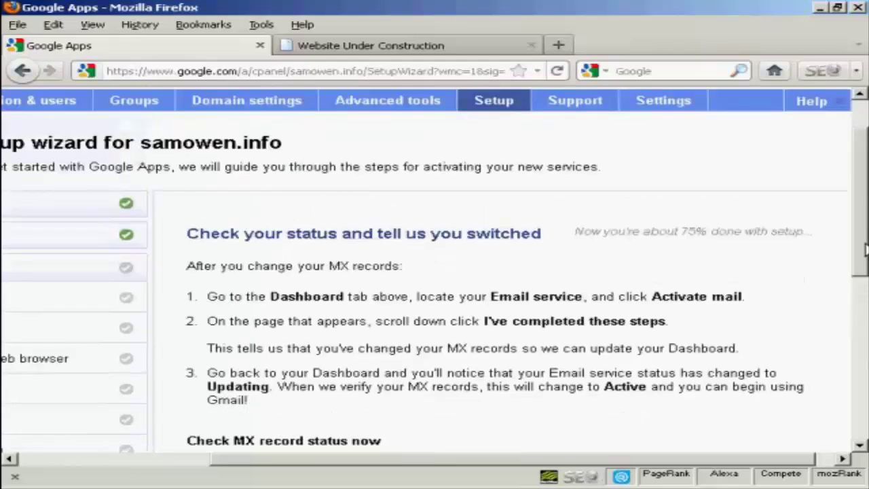
{"action": "left_click_drag", "start_coordinate": [606, 465], "coordinate": [636, 467]}
{"action": "left_click_drag", "start_coordinate": [509, 469], "coordinate": [415, 462]}
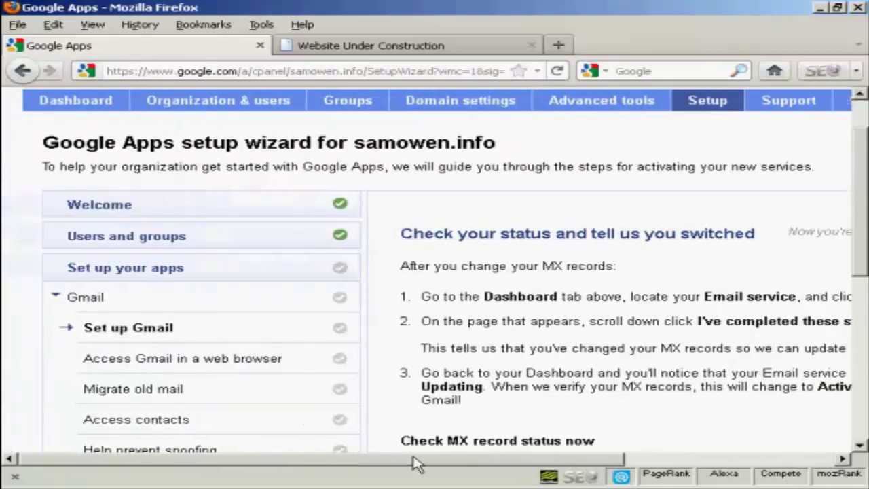
{"action": "left_click", "coordinate": [73, 101]}
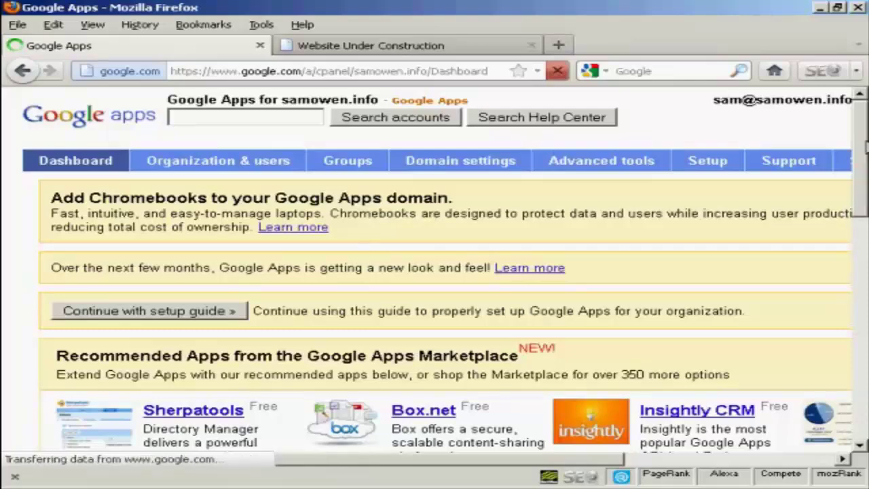
{"action": "left_click_drag", "start_coordinate": [862, 143], "coordinate": [864, 311]}
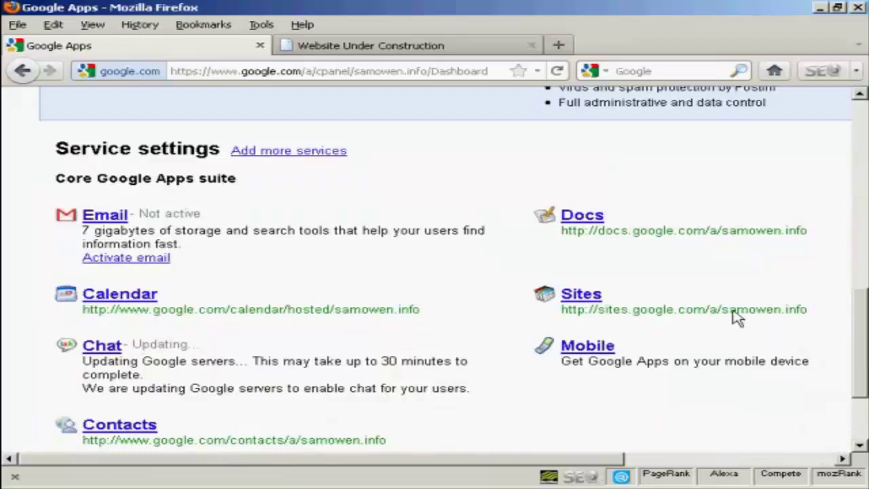
{"action": "left_click", "coordinate": [145, 265]}
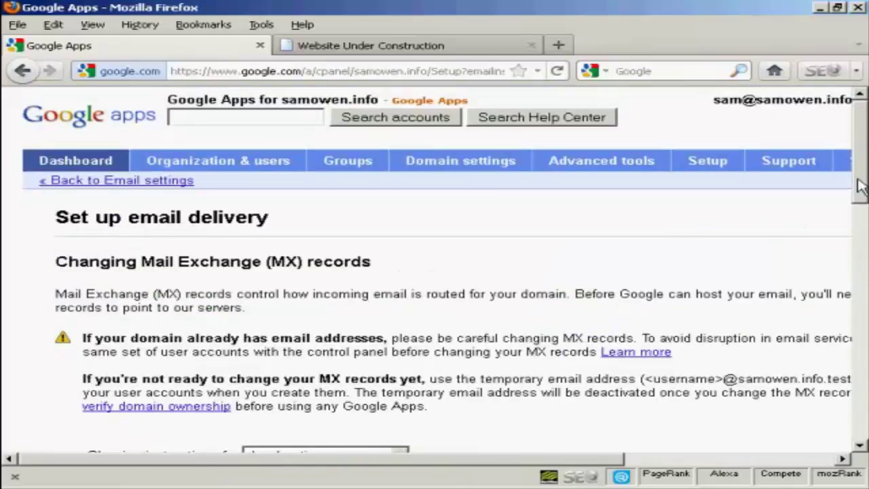
{"action": "left_click_drag", "start_coordinate": [858, 134], "coordinate": [861, 373]}
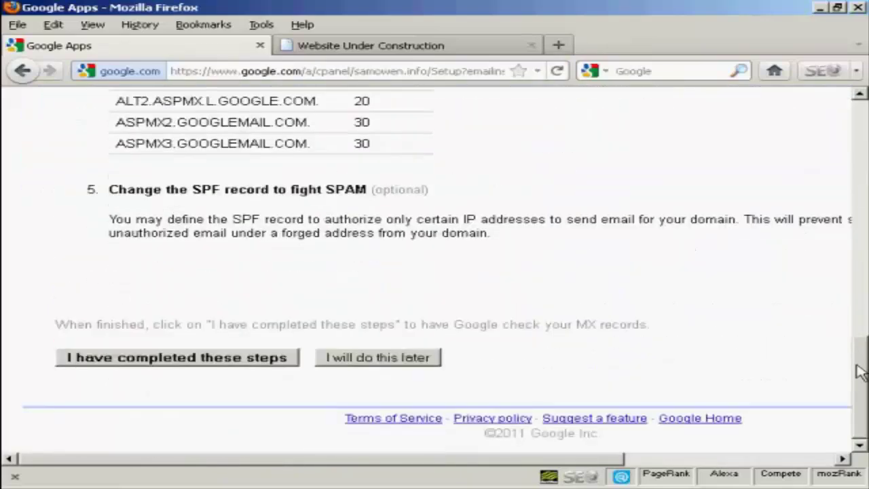
{"action": "left_click", "coordinate": [220, 367]}
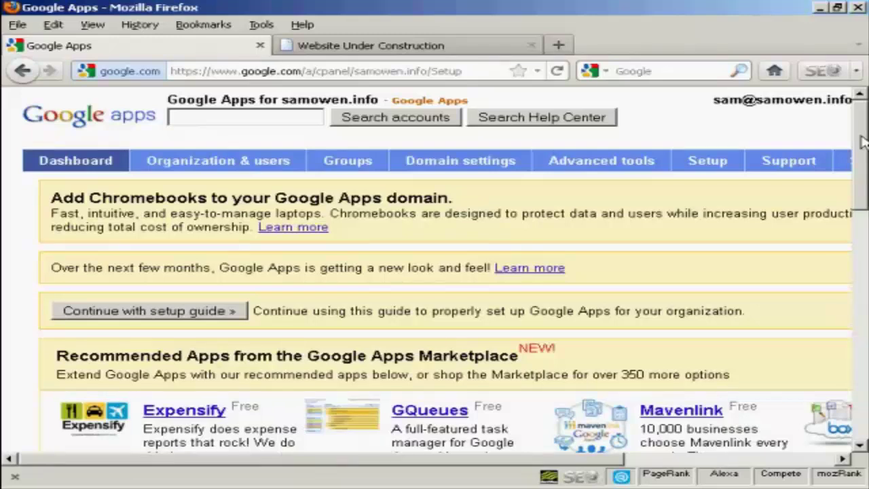
- Resume the setup guide and complete the Set up Gmail and Access Gmail in a web browser sections
{"action": "left_click", "coordinate": [183, 320]}
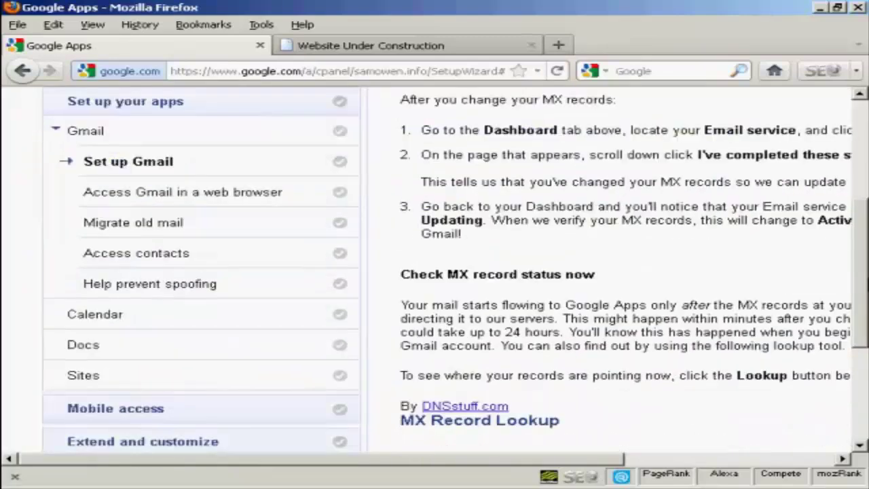
{"action": "scroll", "coordinate": [447, 272], "scroll_direction": "down", "scroll_amount": 5}
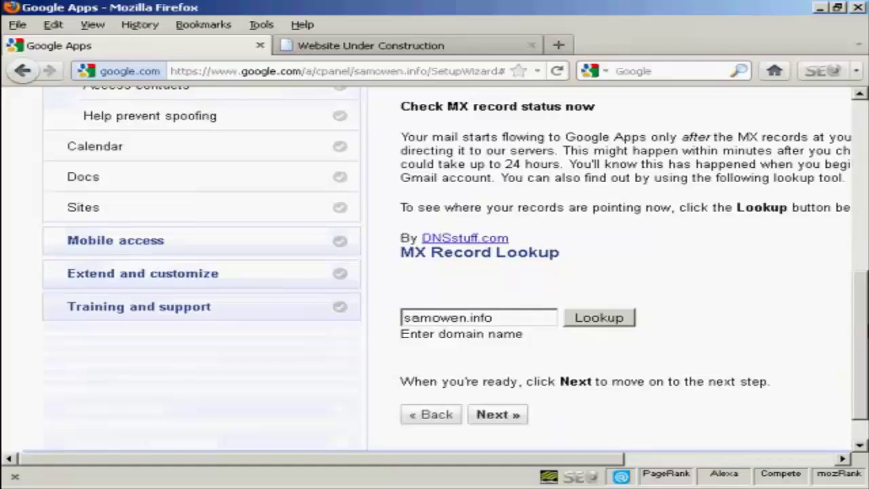
{"action": "scroll", "coordinate": [472, 380], "scroll_direction": "up", "scroll_amount": 1}
{"action": "scroll", "coordinate": [472, 380], "scroll_direction": "down", "scroll_amount": 2}
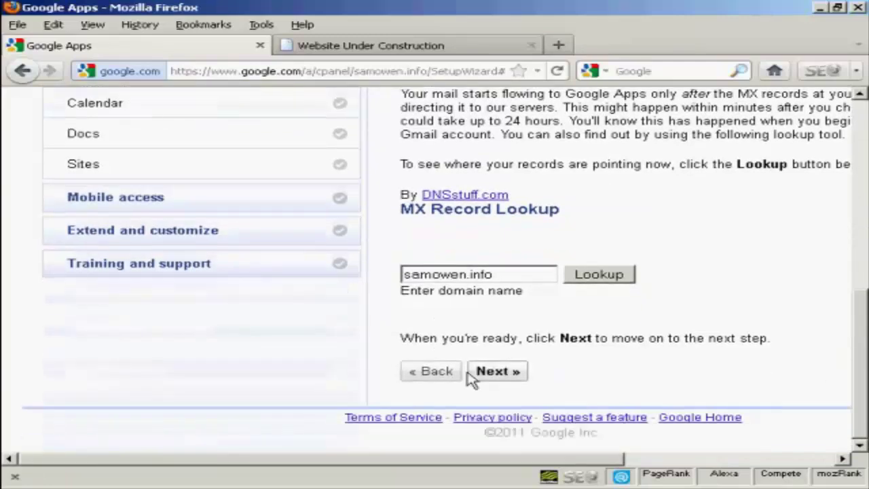
{"action": "left_click", "coordinate": [500, 373]}
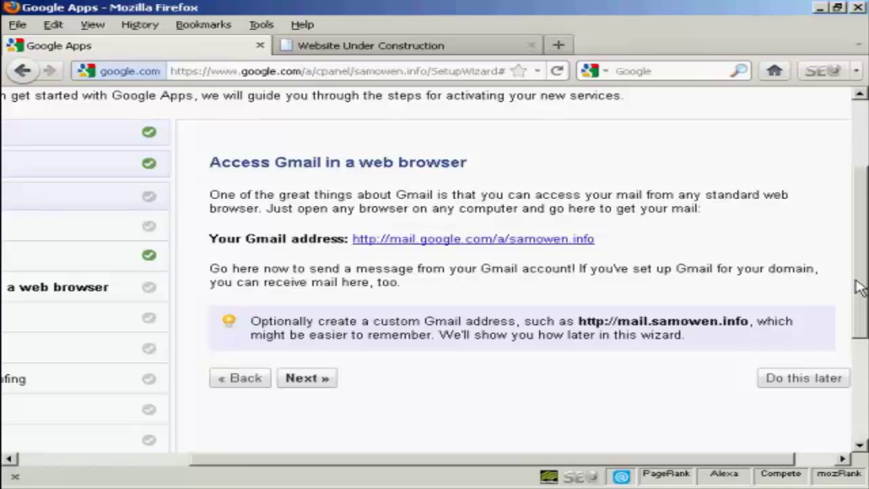
{"action": "left_click", "coordinate": [307, 377]}
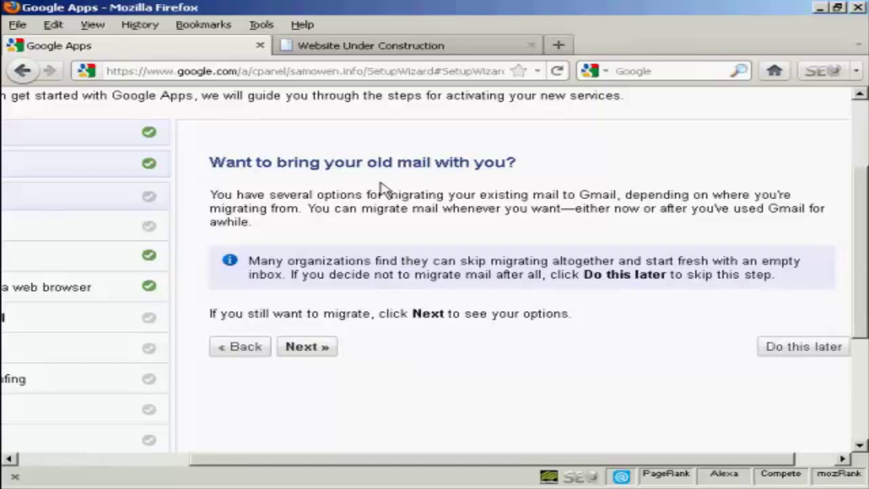
- Postpone the old mail migration, contacts access and address forgery prevention sections of the Gmail setup
{"action": "left_click", "coordinate": [813, 355]}
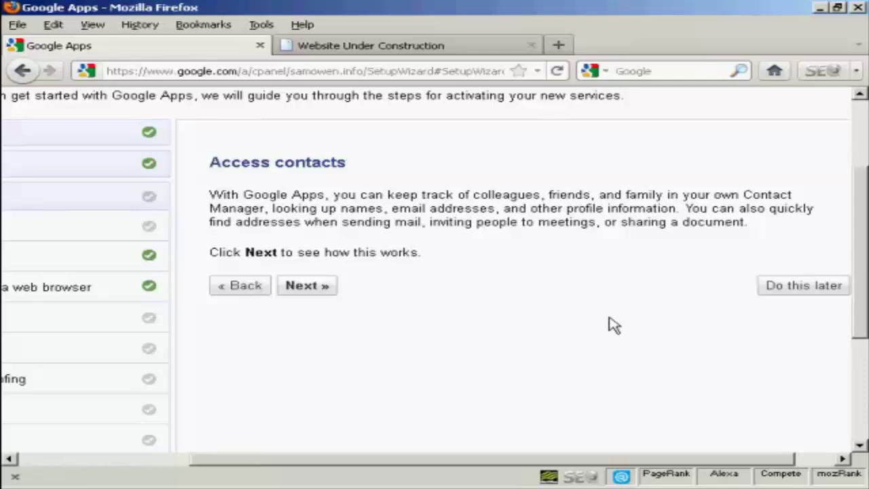
{"action": "left_click", "coordinate": [794, 286]}
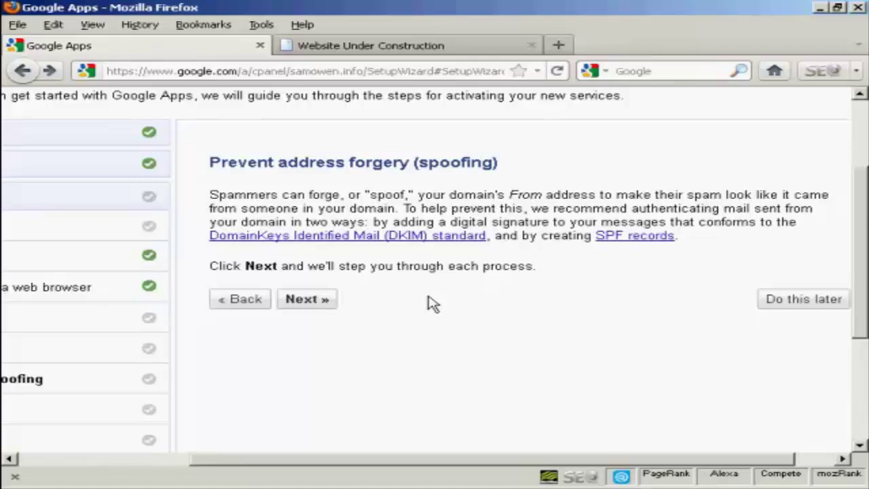
{"action": "left_click", "coordinate": [811, 309]}
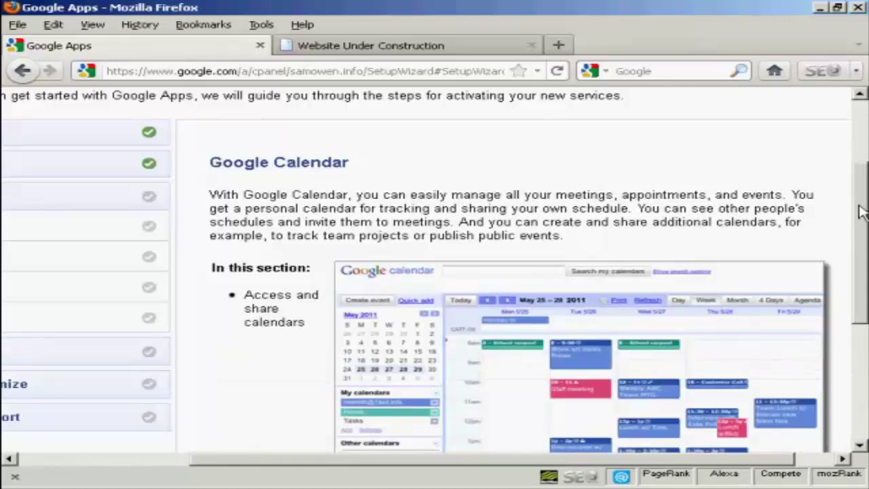
- Continue past the Google Calendar introduction, then view the domain's calendar at its listed address and close it
{"action": "left_click_drag", "start_coordinate": [862, 211], "coordinate": [865, 326]}
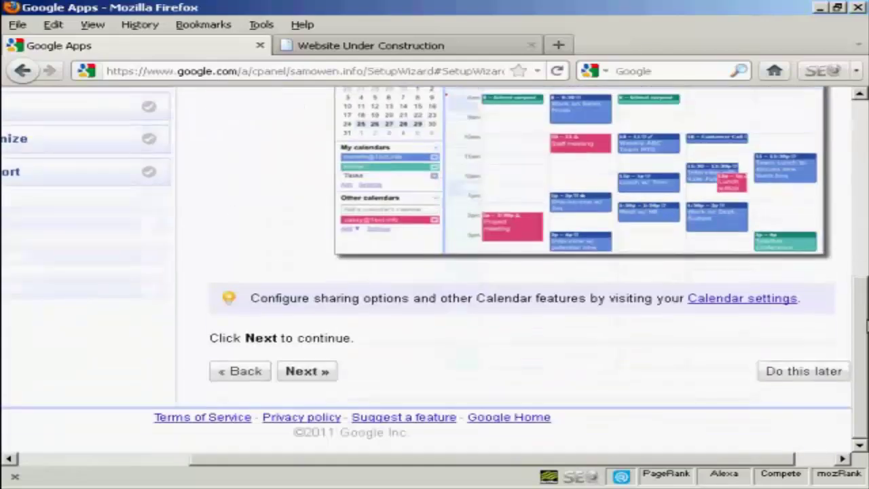
{"action": "left_click", "coordinate": [303, 378]}
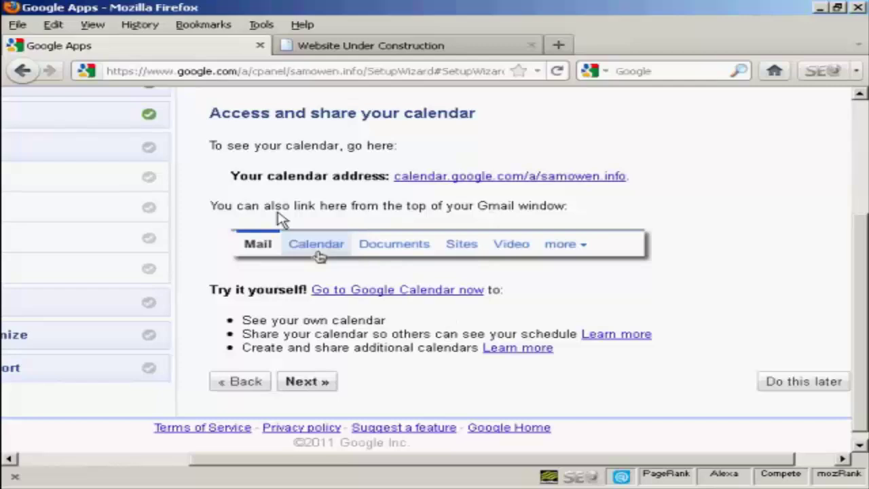
{"action": "left_click", "coordinate": [581, 178]}
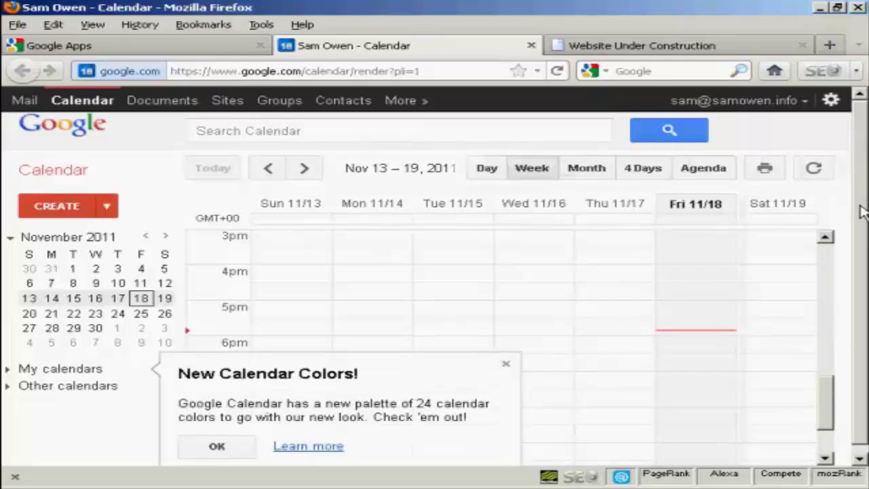
{"action": "scroll", "coordinate": [861, 227], "scroll_direction": "down", "scroll_amount": 1}
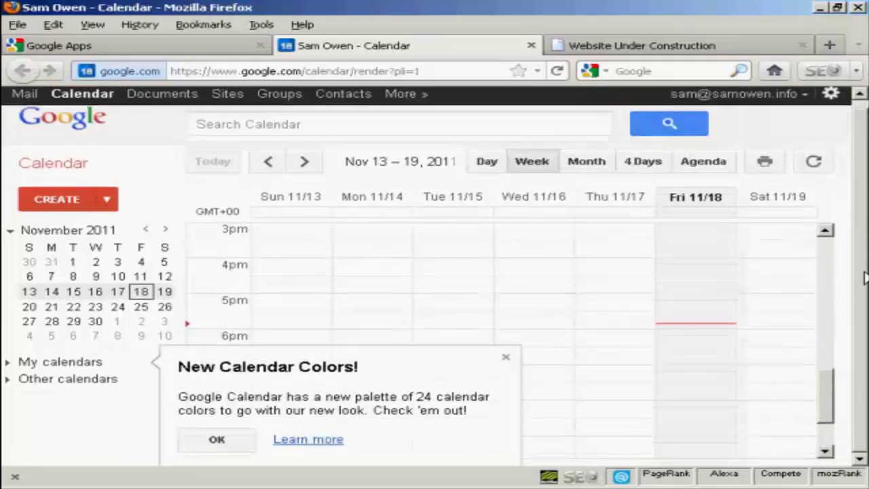
{"action": "scroll", "coordinate": [861, 224], "scroll_direction": "up", "scroll_amount": 1}
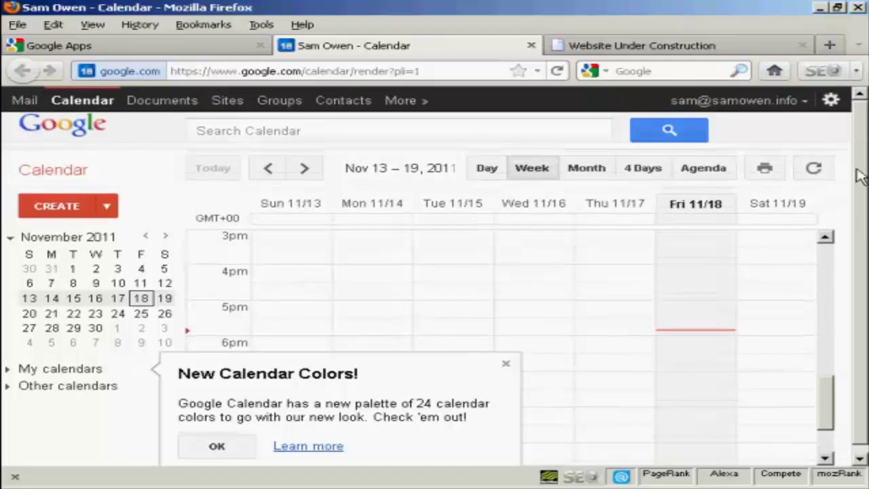
{"action": "left_click", "coordinate": [531, 45]}
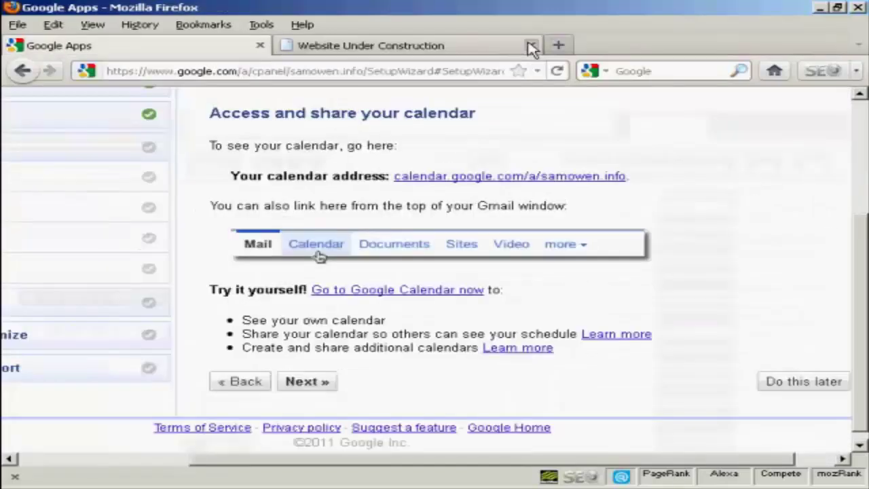
- Finish the calendar access and sharing section and continue to the Google Docs introduction
{"action": "left_click", "coordinate": [305, 382]}
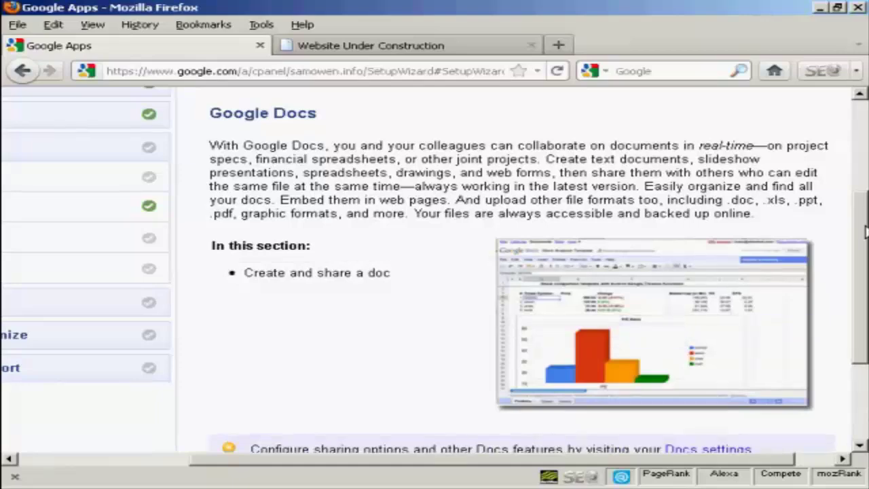
{"action": "mouse_move", "coordinate": [865, 231]}
{"action": "left_mouse_down"}
{"action": "mouse_move", "coordinate": [866, 272]}
{"action": "mouse_move", "coordinate": [865, 234]}
{"action": "left_mouse_up"}
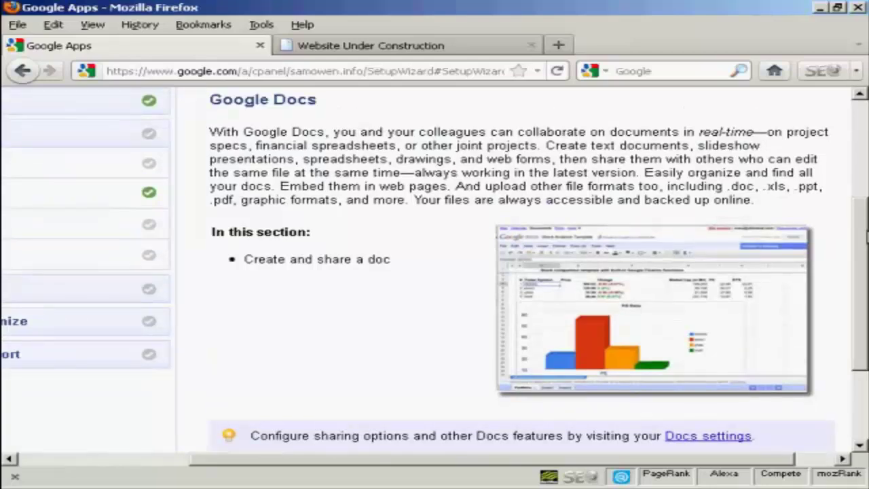
- Postpone the Google Docs section and continue past the Google Sites introduction
{"action": "left_click_drag", "start_coordinate": [865, 234], "coordinate": [865, 311]}
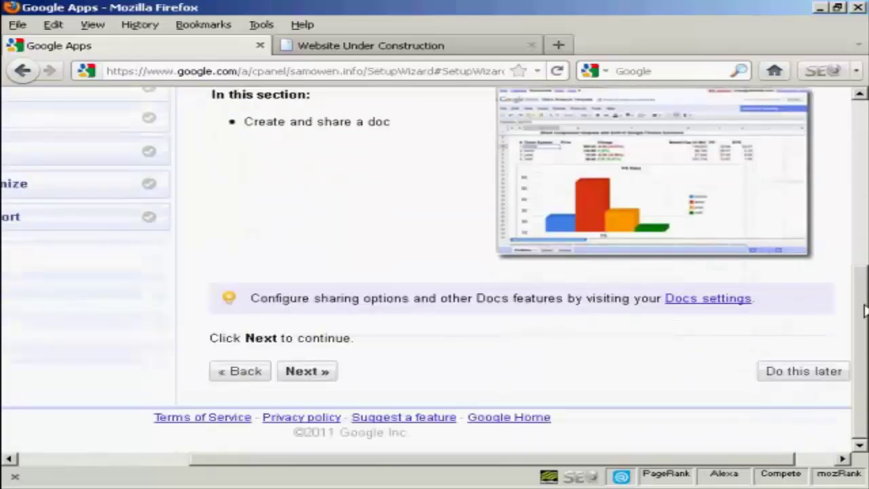
{"action": "left_click", "coordinate": [805, 373]}
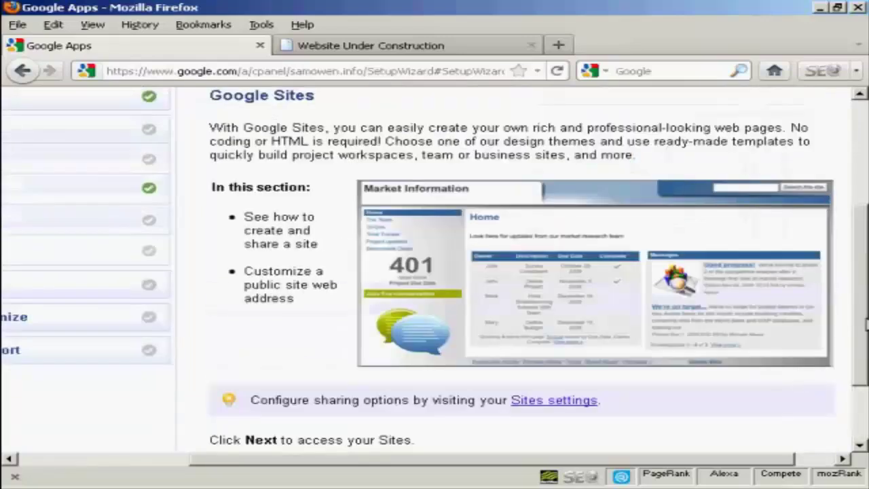
{"action": "scroll", "coordinate": [862, 325], "scroll_direction": "up", "scroll_amount": 1}
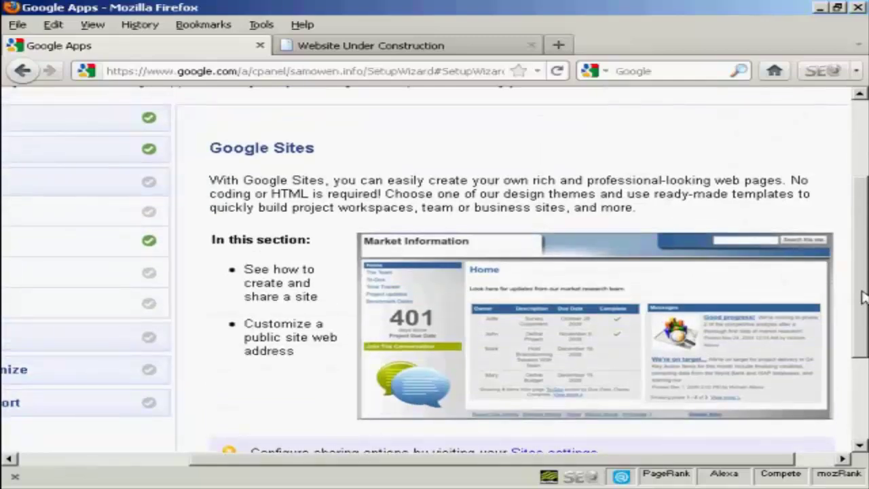
{"action": "scroll", "coordinate": [860, 328], "scroll_direction": "down", "scroll_amount": 2}
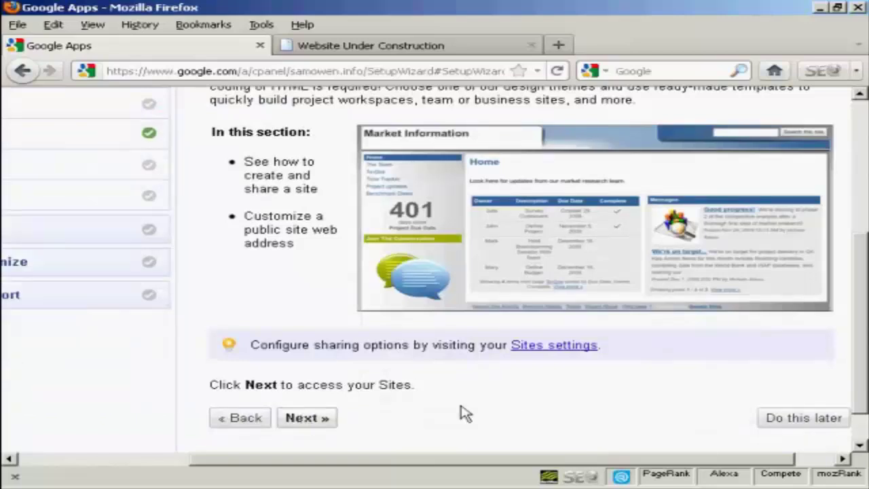
{"action": "left_click", "coordinate": [305, 418]}
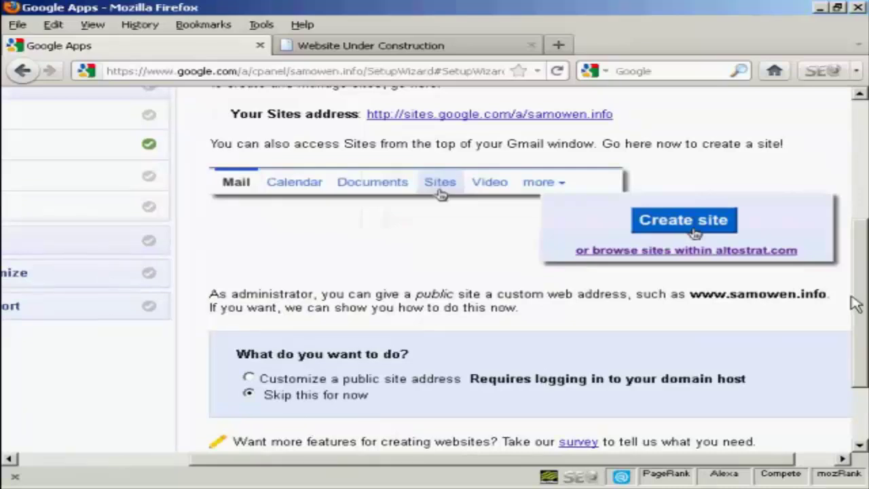
- Review the Create and Share a Site page and postpone that section
{"action": "left_click_drag", "start_coordinate": [862, 279], "coordinate": [865, 245]}
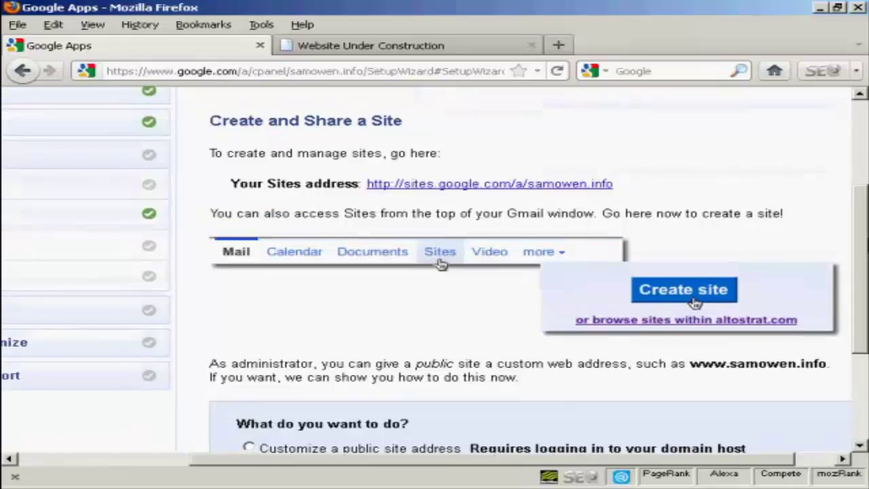
{"action": "left_click_drag", "start_coordinate": [863, 271], "coordinate": [864, 363]}
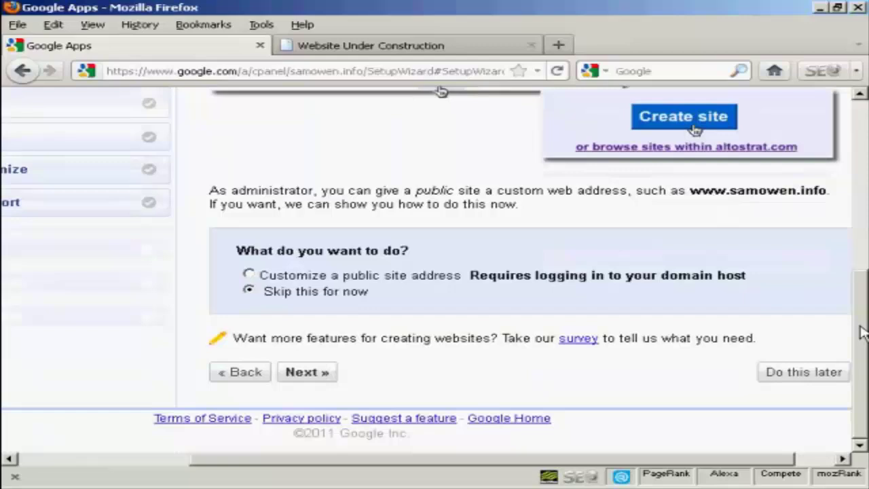
{"action": "left_click", "coordinate": [798, 378]}
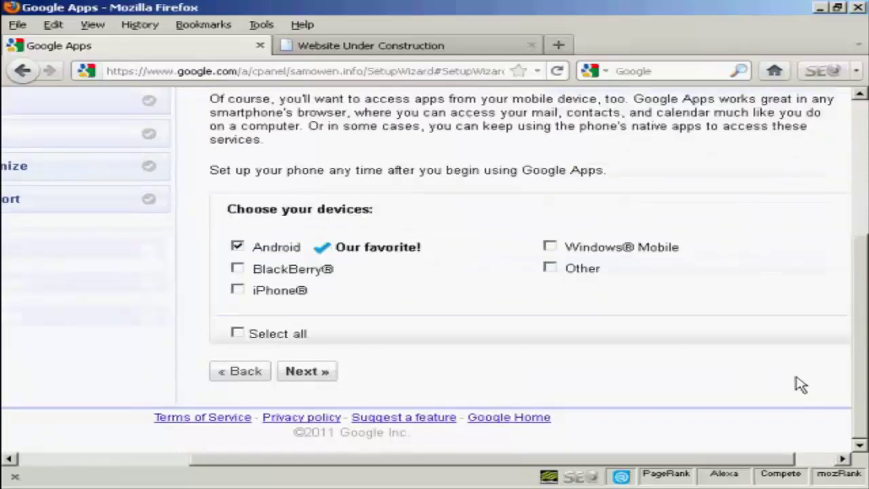
- Continue mobile access setup with Android as the chosen device, review the Android phone instructions and postpone that section
{"action": "left_click_drag", "start_coordinate": [863, 308], "coordinate": [866, 297]}
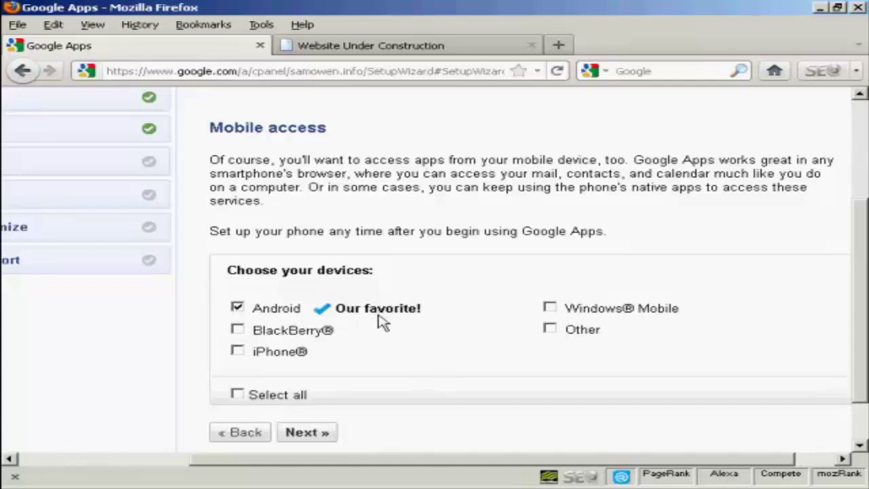
{"action": "left_click", "coordinate": [324, 437]}
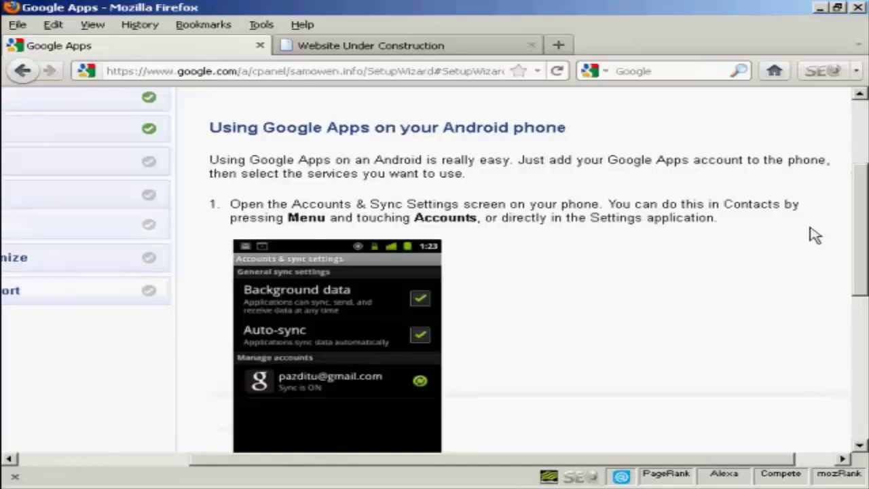
{"action": "left_click_drag", "start_coordinate": [861, 195], "coordinate": [864, 226]}
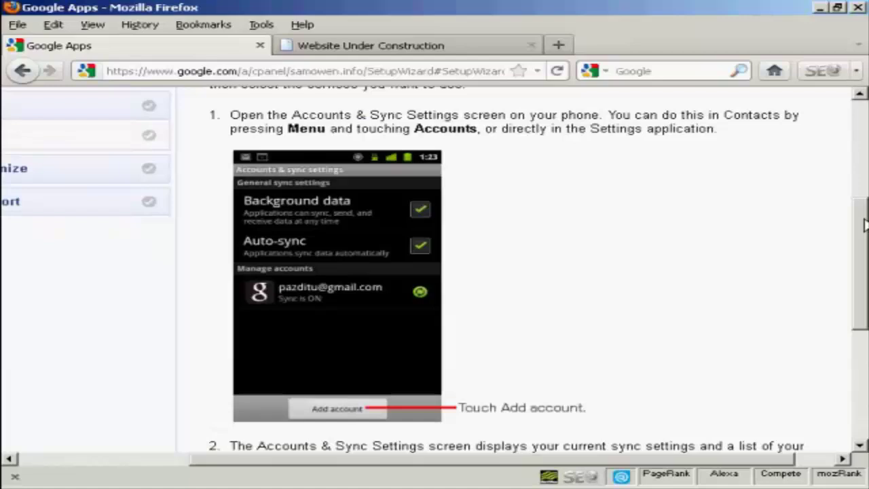
{"action": "scroll", "coordinate": [863, 226], "scroll_direction": "down", "scroll_amount": 1}
{"action": "scroll", "coordinate": [863, 226], "scroll_direction": "down", "scroll_amount": 3}
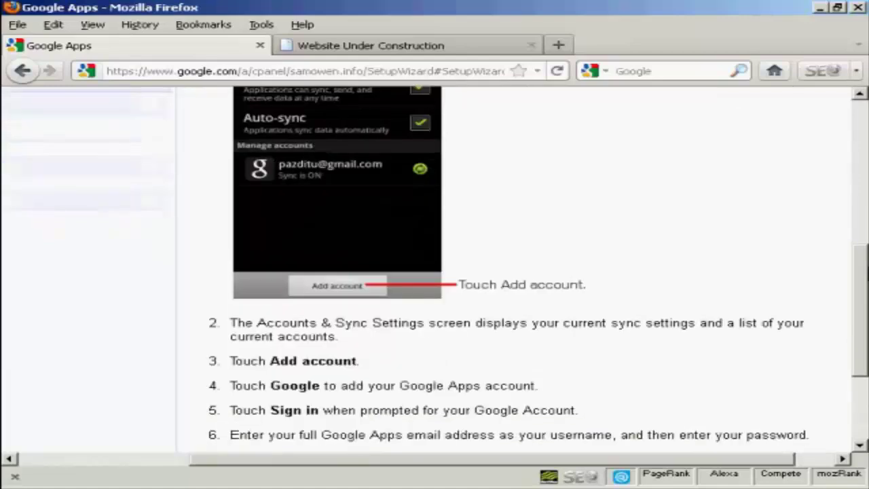
{"action": "scroll", "coordinate": [861, 271], "scroll_direction": "down", "scroll_amount": 3}
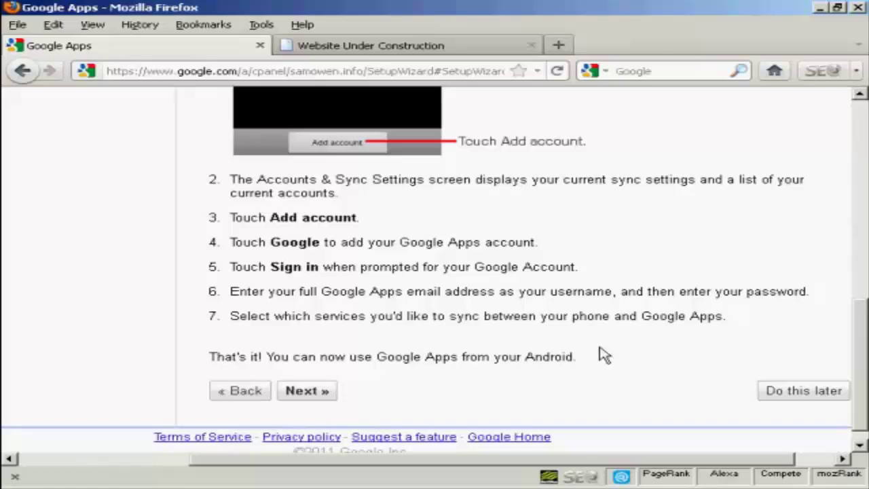
{"action": "left_click", "coordinate": [810, 395]}
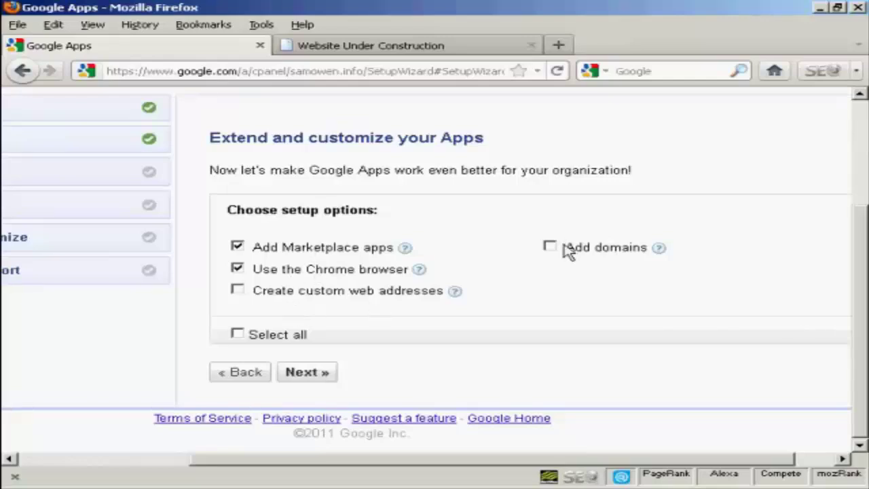
- Exclude the Chrome browser from the extend and customize setup options, keep Add Marketplace apps selected, and continue
{"action": "left_click", "coordinate": [238, 269]}
{"action": "left_click", "coordinate": [238, 268]}
{"action": "left_click", "coordinate": [311, 375]}
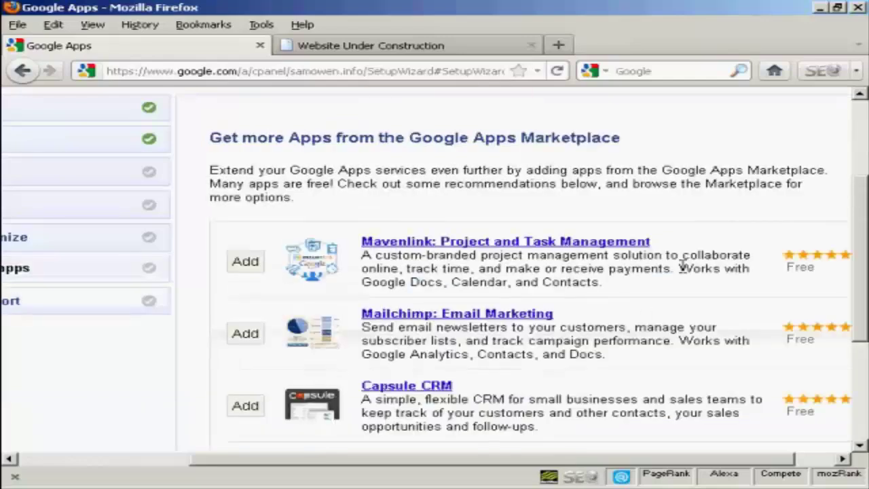
- Review the recommended Google Apps Marketplace apps and postpone adding any of them
{"action": "left_click_drag", "start_coordinate": [578, 461], "coordinate": [677, 459]}
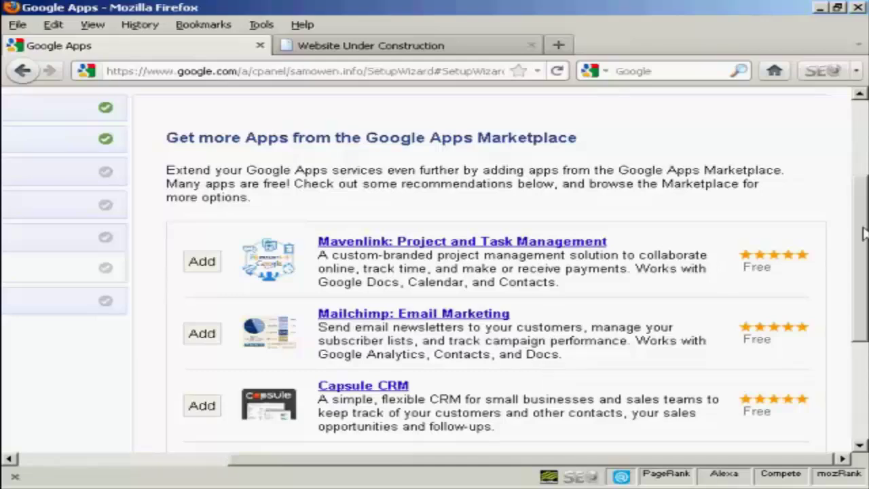
{"action": "left_click_drag", "start_coordinate": [861, 232], "coordinate": [861, 307]}
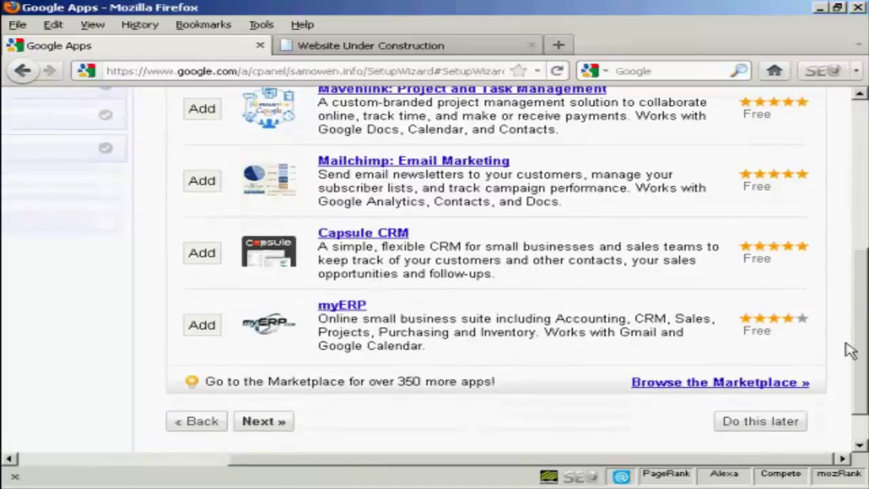
{"action": "left_click_drag", "start_coordinate": [860, 332], "coordinate": [865, 363]}
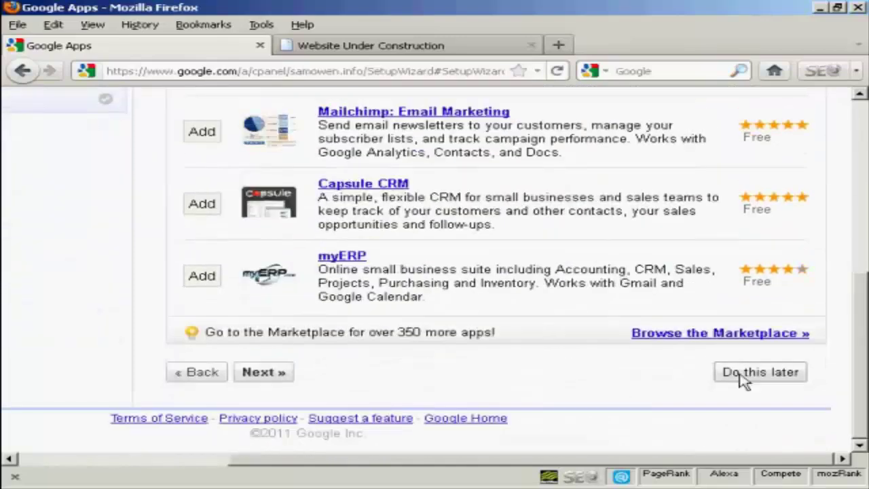
{"action": "left_click", "coordinate": [771, 380]}
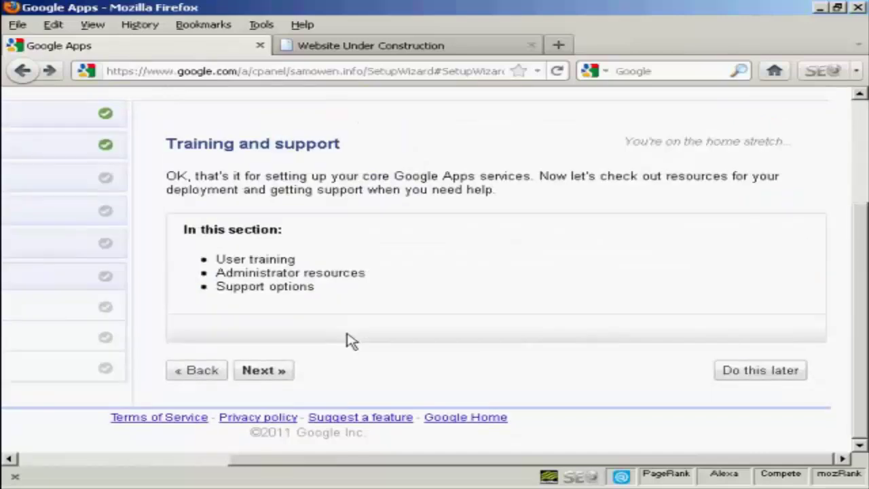